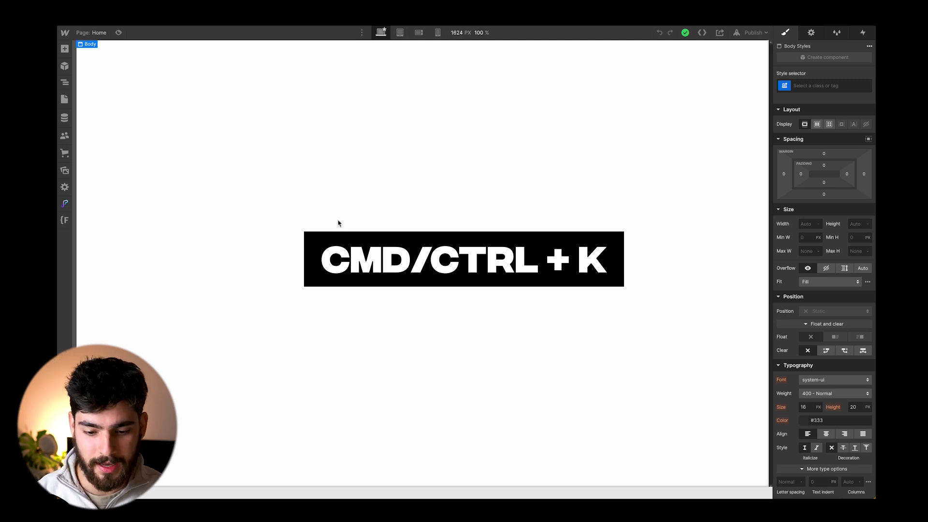
- Open the quick search and search for "div", then replace the query with "t"
{"action": "key", "text": "ctrl+k"}
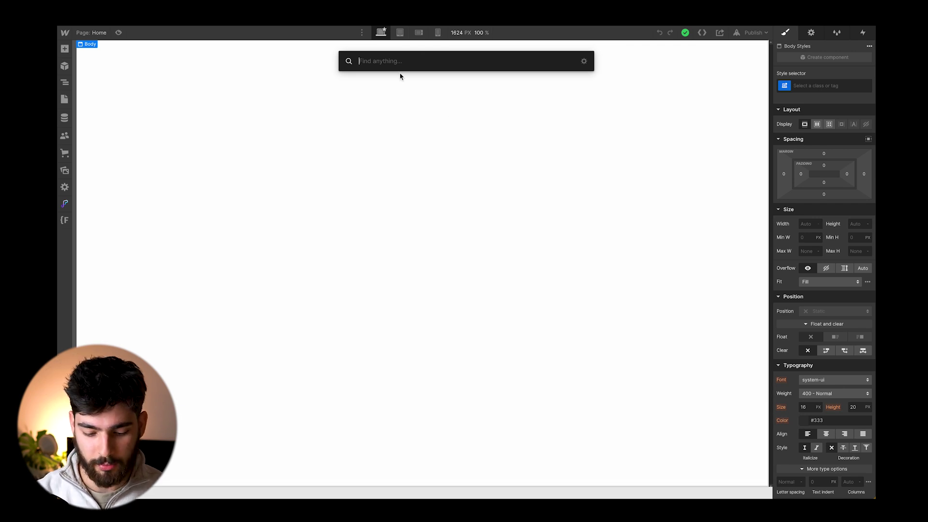
{"action": "type", "text": "div"}
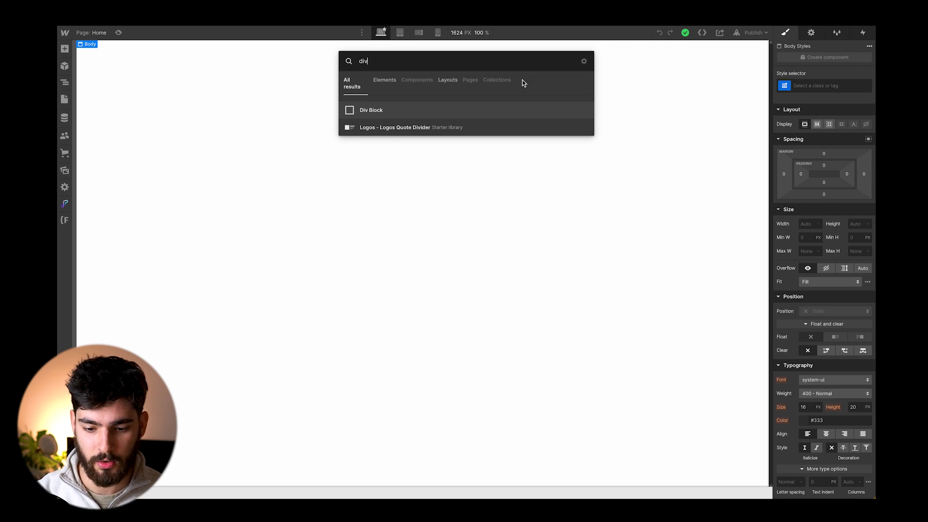
{"action": "key", "text": "BackSpace"}
{"action": "key", "text": "BackSpace"}
{"action": "key", "text": "BackSpace"}
{"action": "type", "text": "t"}
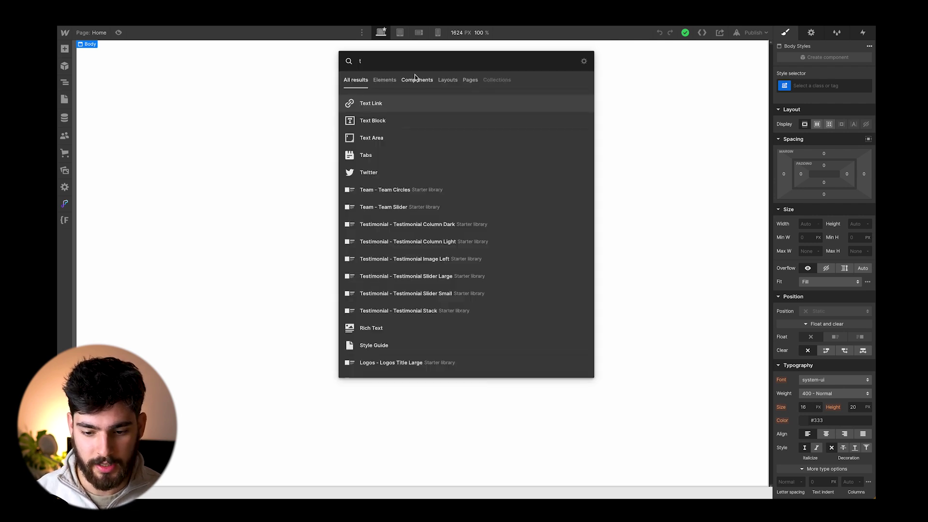
- Examine the search results for "t" by category: Elements, Components, Layouts and Pages
{"action": "scroll", "coordinate": [374, 236], "scroll_direction": "down", "scroll_amount": 10}
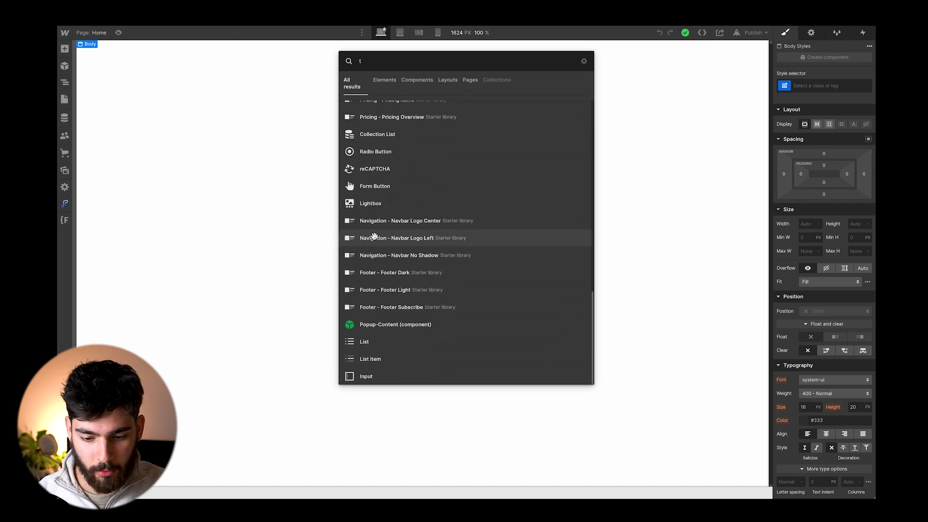
{"action": "scroll", "coordinate": [368, 234], "scroll_direction": "up", "scroll_amount": 10}
{"action": "left_click", "coordinate": [381, 85]}
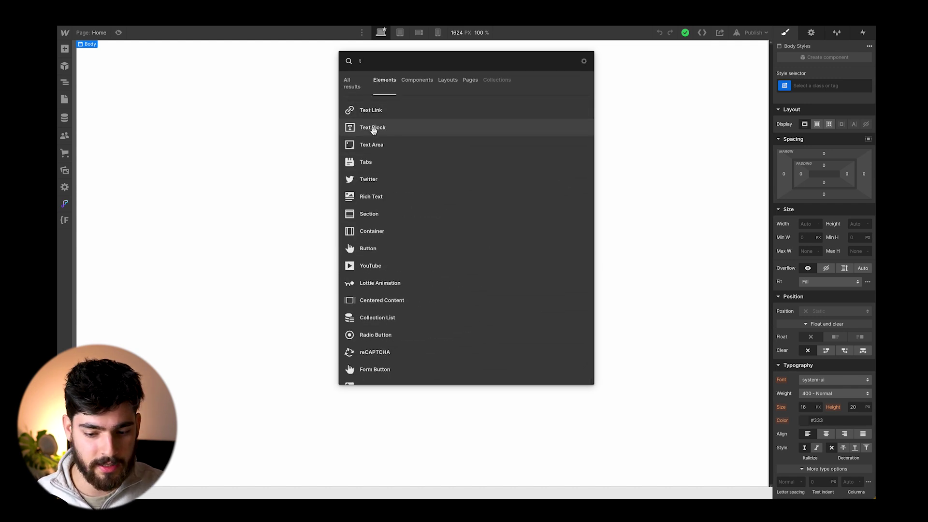
{"action": "scroll", "coordinate": [375, 188], "scroll_direction": "down", "scroll_amount": 3}
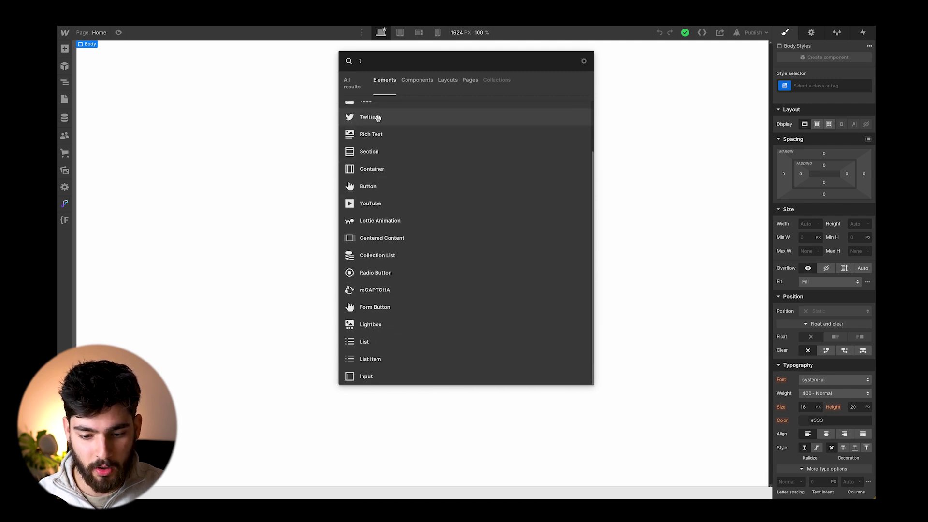
{"action": "scroll", "coordinate": [396, 194], "scroll_direction": "up", "scroll_amount": 1}
{"action": "left_click", "coordinate": [417, 80]}
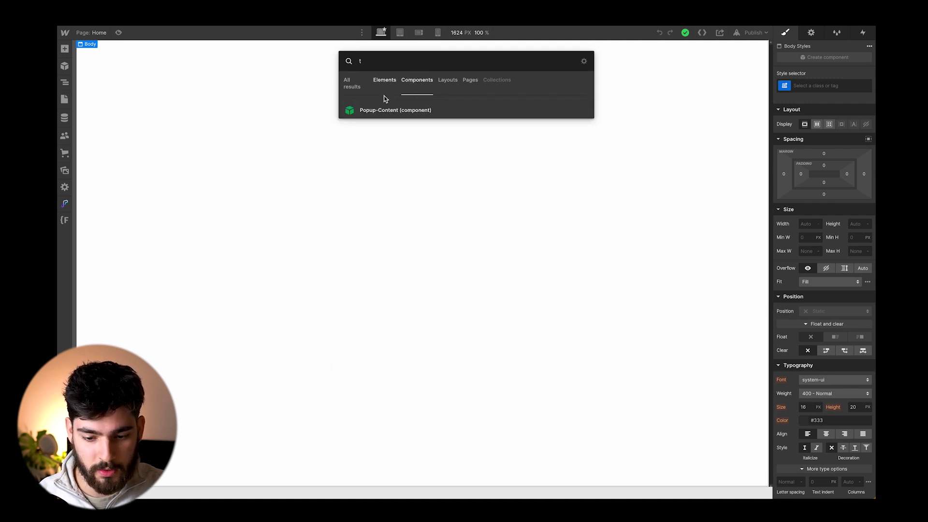
{"action": "left_click", "coordinate": [448, 85]}
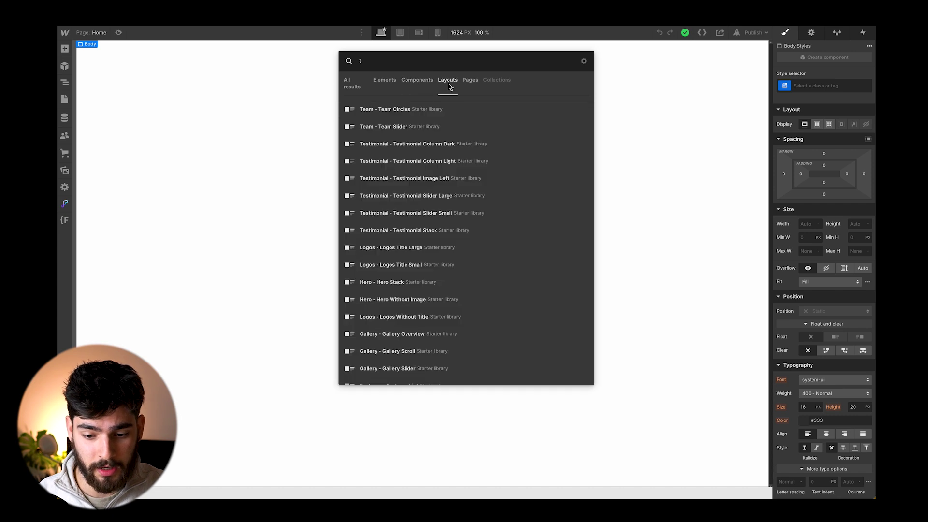
{"action": "scroll", "coordinate": [402, 114], "scroll_direction": "down", "scroll_amount": 5}
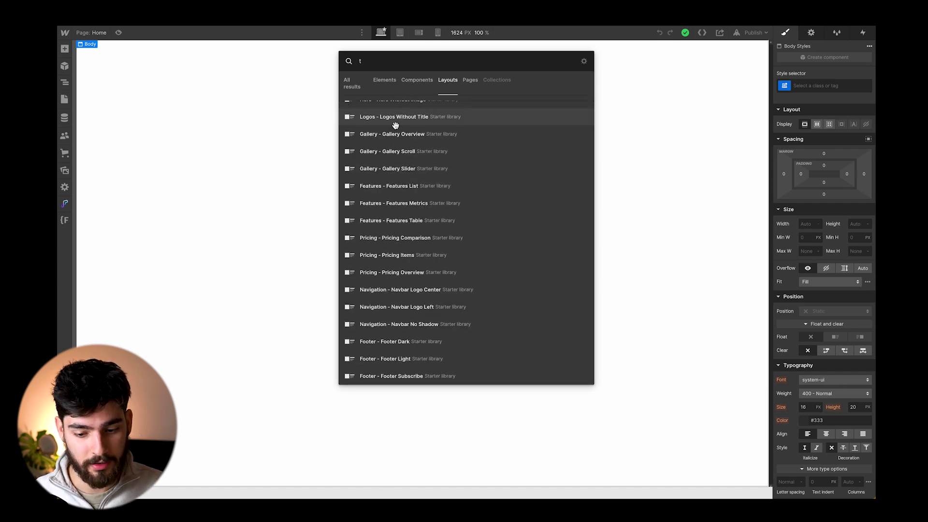
{"action": "scroll", "coordinate": [383, 211], "scroll_direction": "up", "scroll_amount": 5}
{"action": "left_click", "coordinate": [471, 80]}
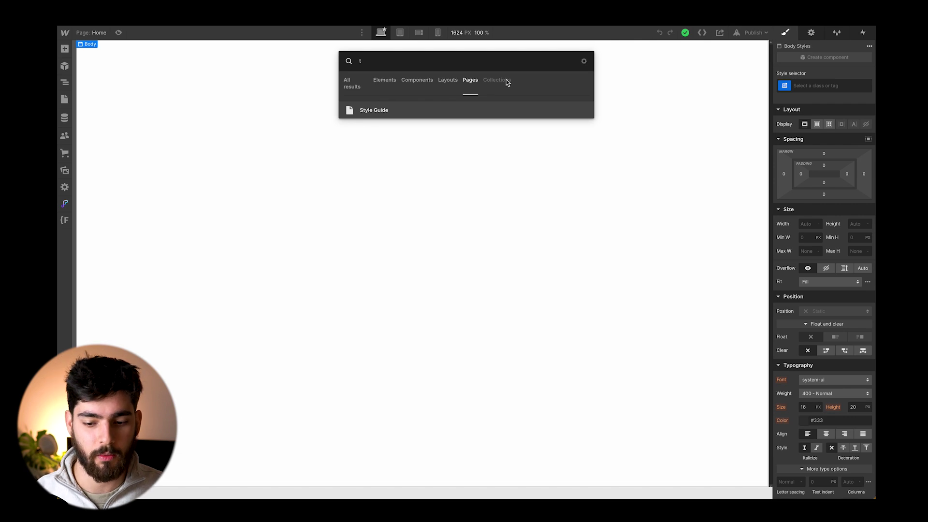
{"action": "left_click", "coordinate": [384, 82]}
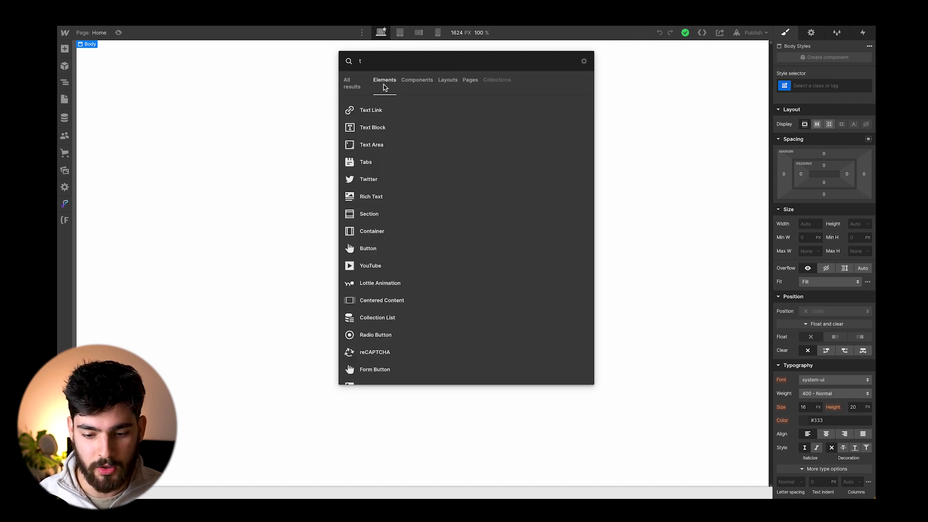
- Turn the Add element search action off and on again, and disable the Add layout action
{"action": "left_click", "coordinate": [585, 62]}
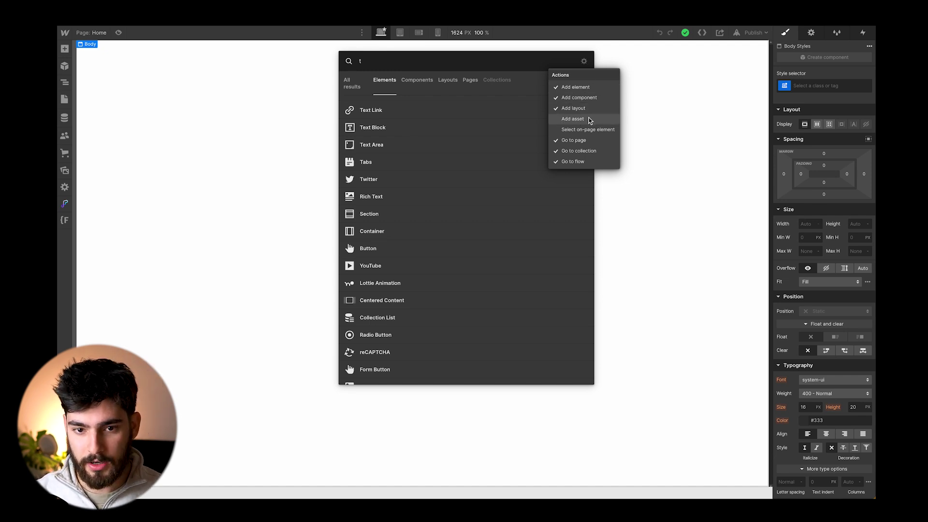
{"action": "left_click", "coordinate": [569, 90]}
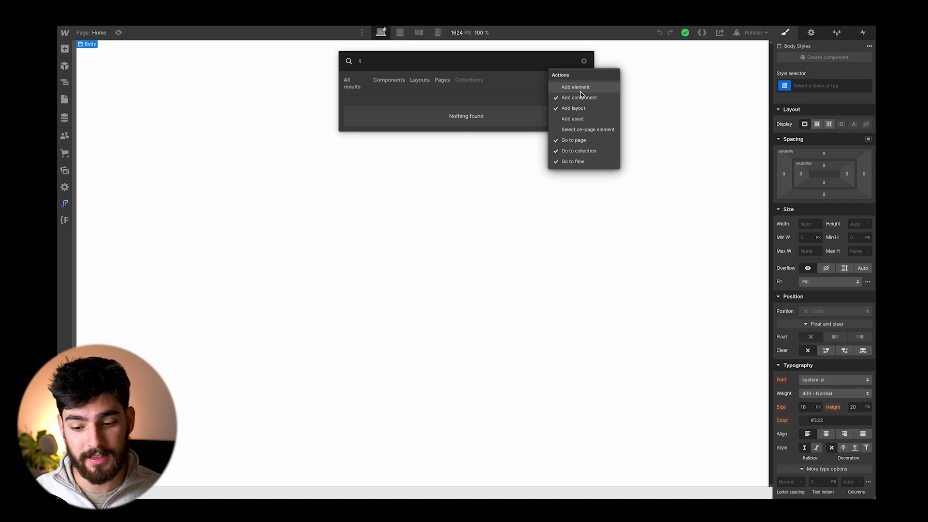
{"action": "left_click", "coordinate": [579, 89]}
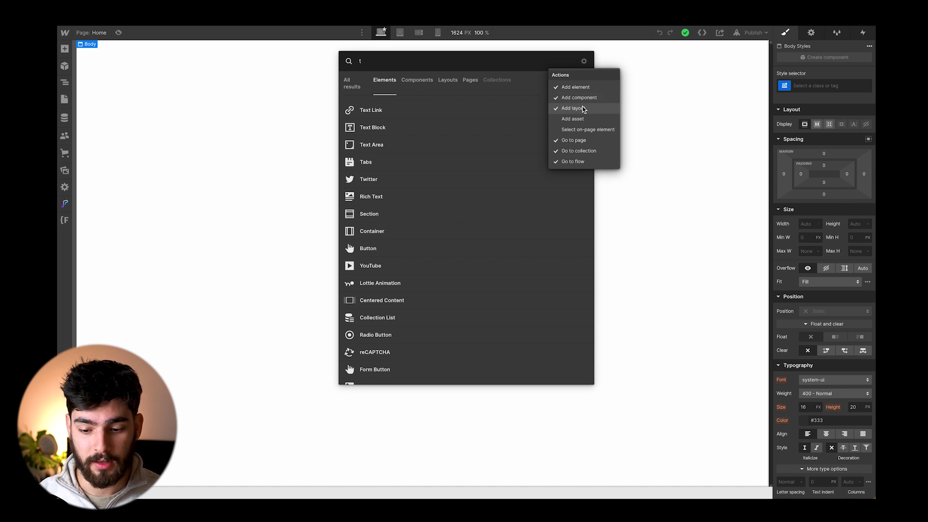
{"action": "left_click", "coordinate": [585, 107]}
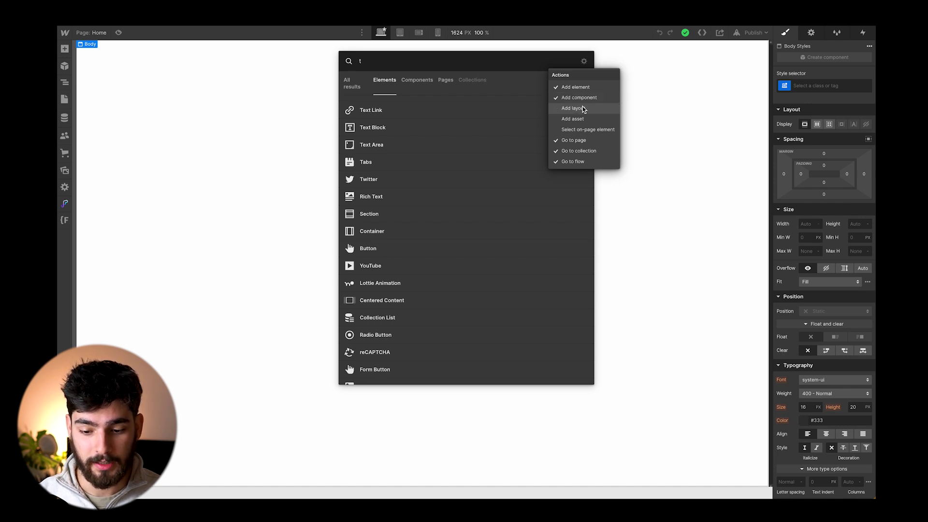
{"action": "left_click", "coordinate": [395, 64]}
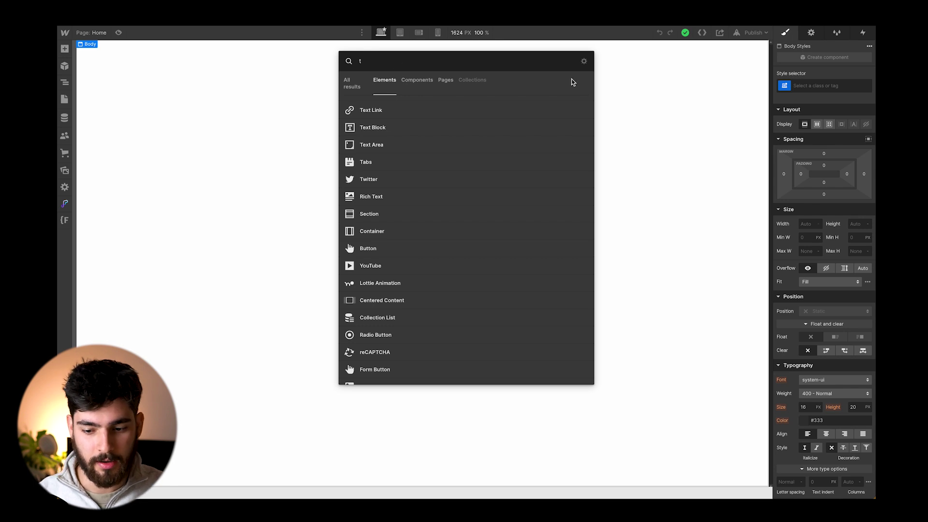
- Enable the Add layout, Add asset and Select on-page element actions for the quick search, and close the search
{"action": "left_click", "coordinate": [584, 62]}
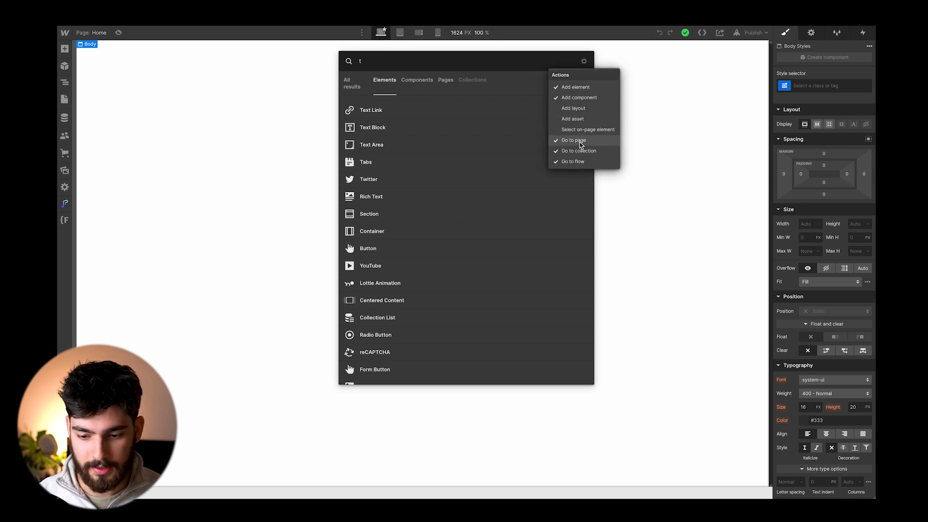
{"action": "left_click", "coordinate": [575, 109]}
{"action": "left_click", "coordinate": [574, 120]}
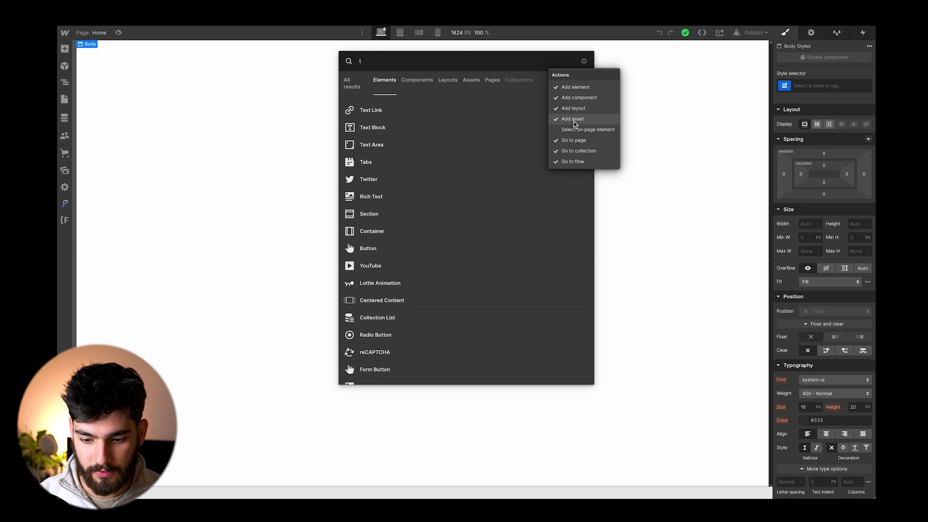
{"action": "left_click", "coordinate": [588, 132]}
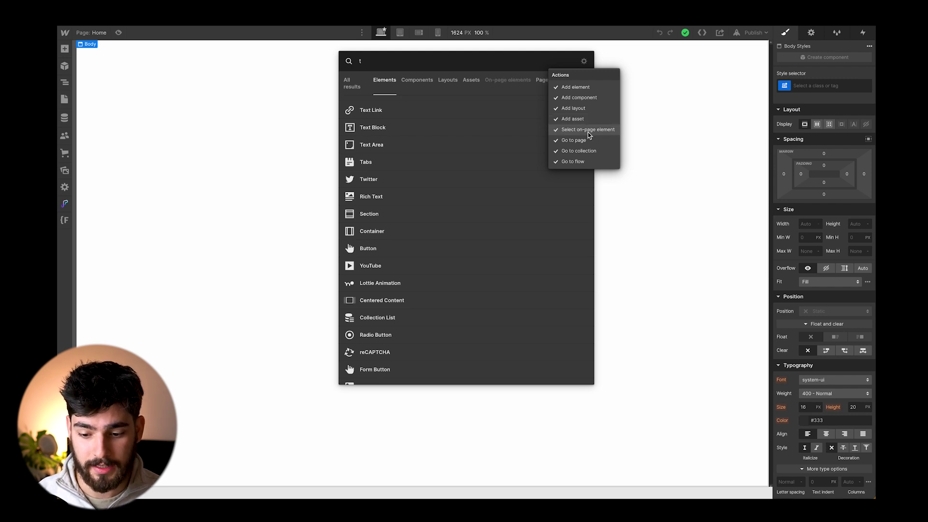
{"action": "left_click", "coordinate": [636, 230]}
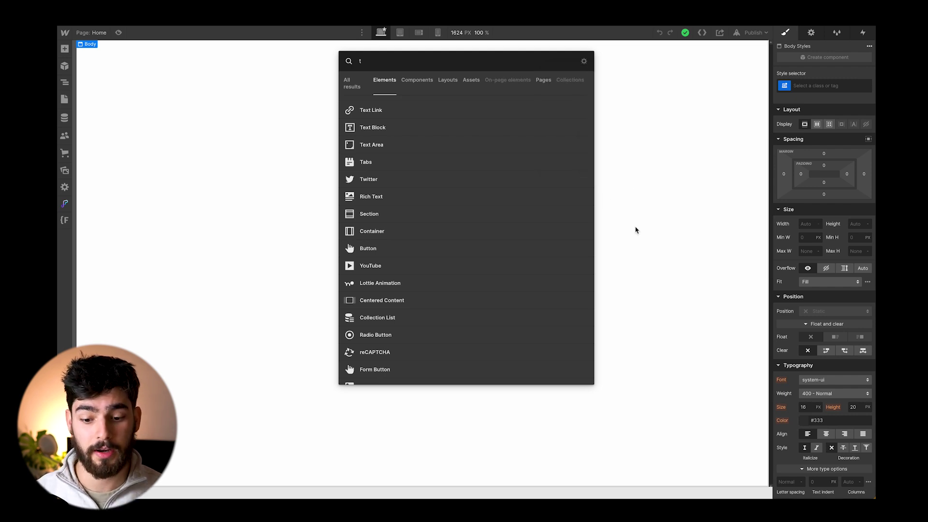
{"action": "left_click", "coordinate": [636, 230]}
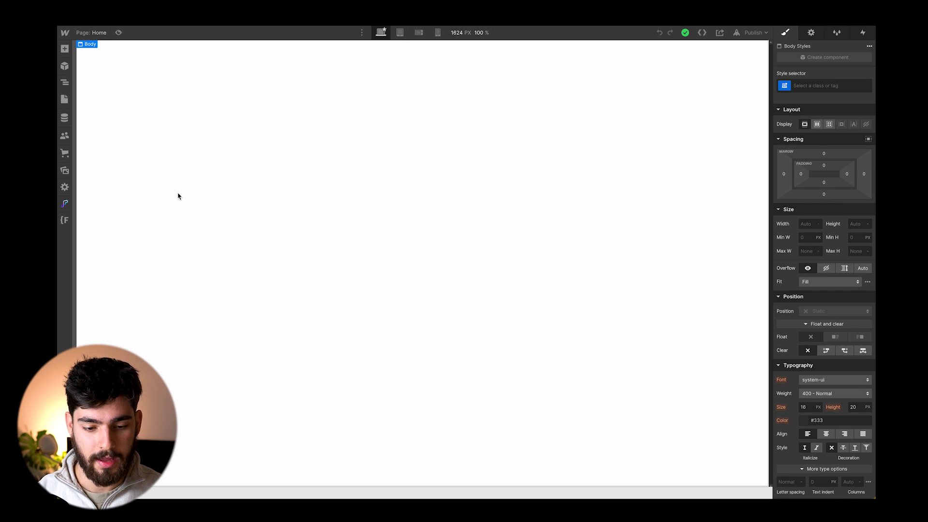
- Insert the Hero Heading Right layout from the Starter library into the page, and leave the Body selected
{"action": "left_click", "coordinate": [66, 51]}
{"action": "left_click", "coordinate": [149, 69]}
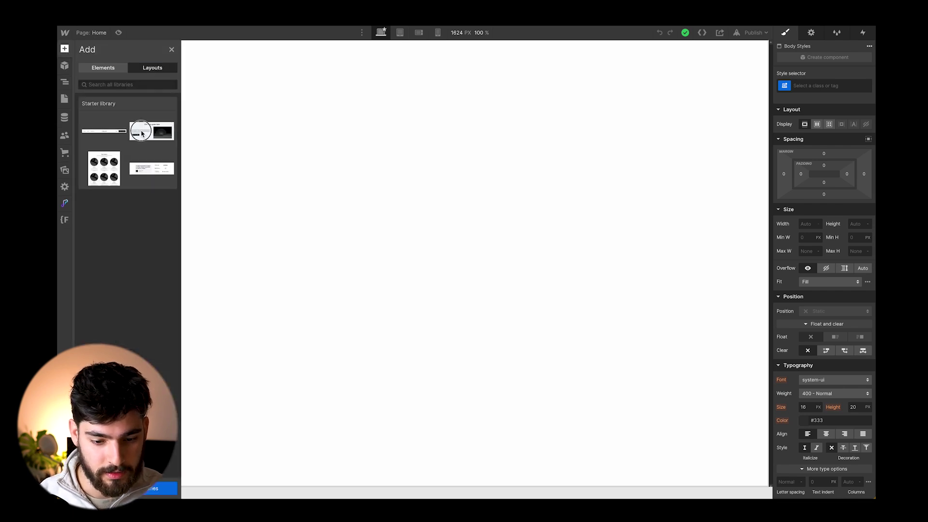
{"action": "left_click_drag", "start_coordinate": [104, 239], "coordinate": [346, 203]}
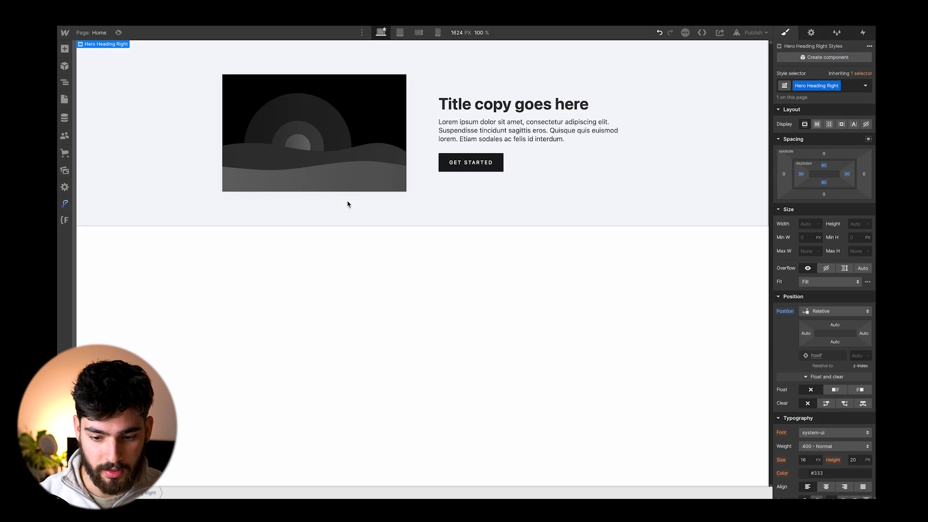
{"action": "left_click", "coordinate": [288, 268]}
{"action": "left_click", "coordinate": [193, 182]}
{"action": "left_click", "coordinate": [251, 269]}
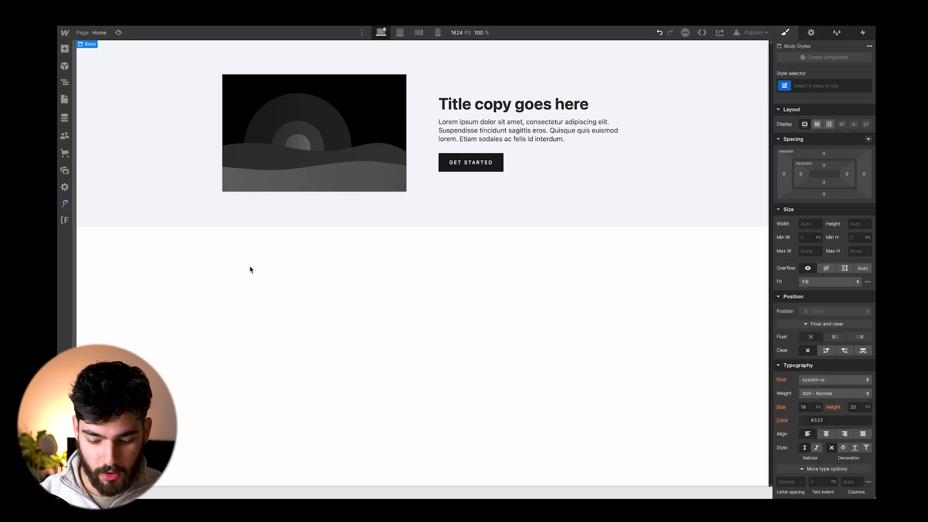
- Check the enabled quick search actions and select the hero section directly on the canvas, then the Body again
{"action": "key", "text": "ctrl+e"}
{"action": "left_click", "coordinate": [585, 62]}
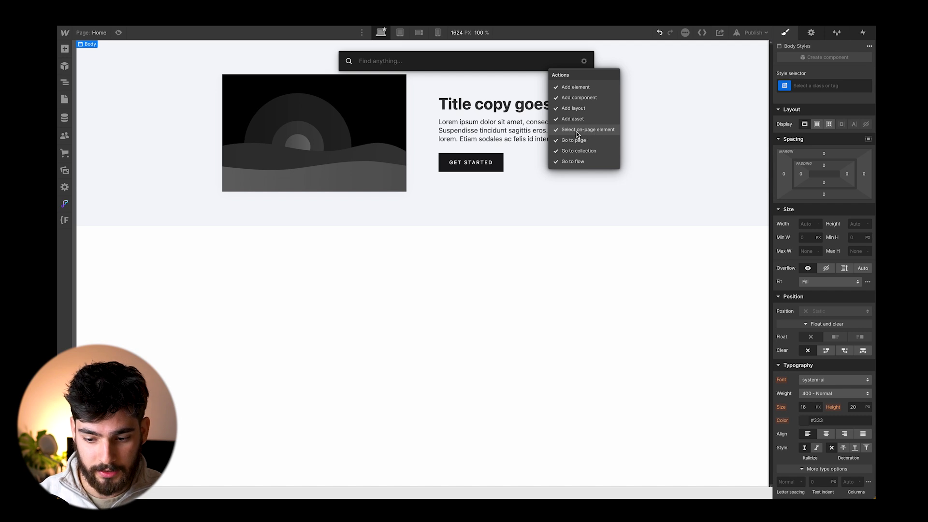
{"action": "key", "text": "Escape"}
{"action": "key", "text": "Escape"}
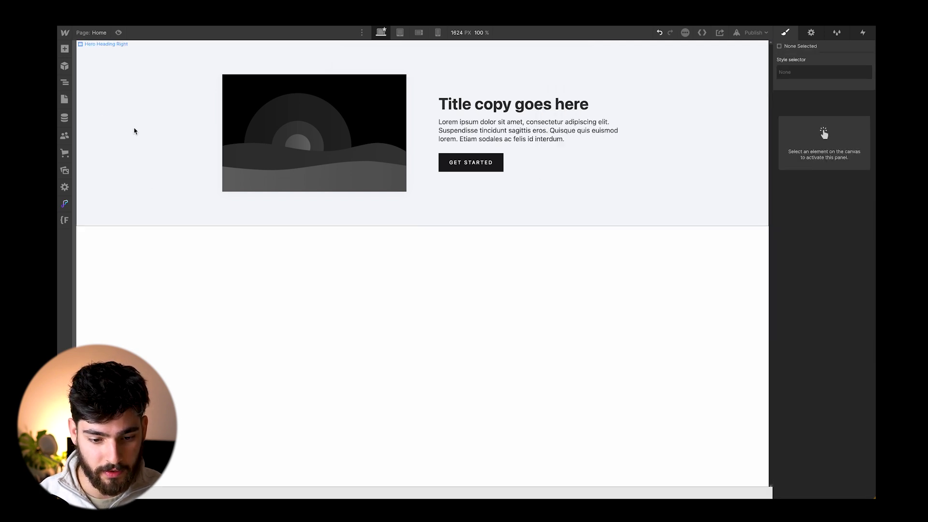
{"action": "left_click", "coordinate": [135, 130]}
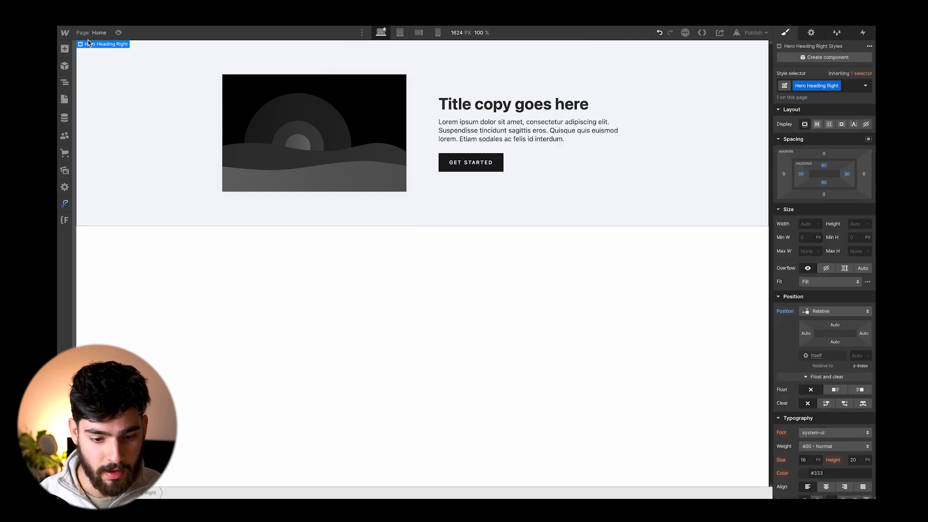
{"action": "left_click", "coordinate": [235, 403]}
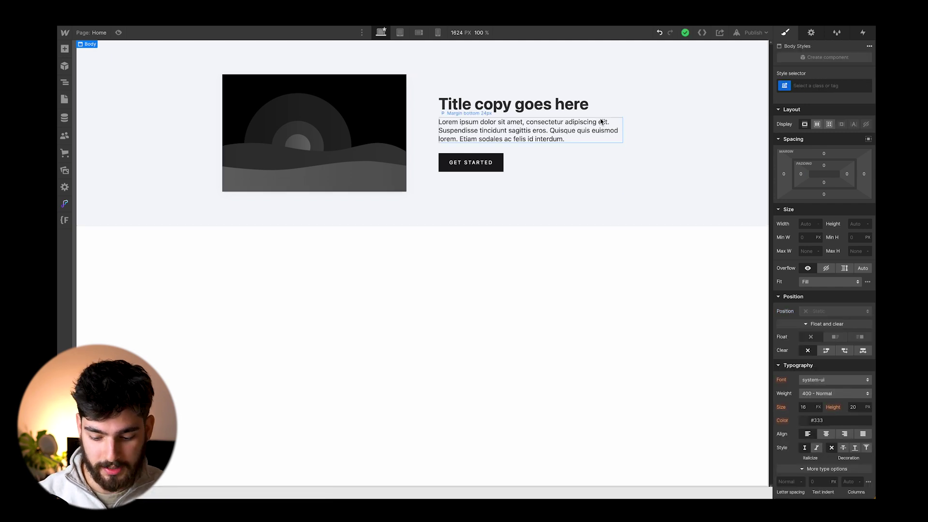
- Search for "hero", jump to the on-page Hero Heading Right element, and check its selection in the Navigator
{"action": "key", "text": "super+k"}
{"action": "type", "text": "he"}
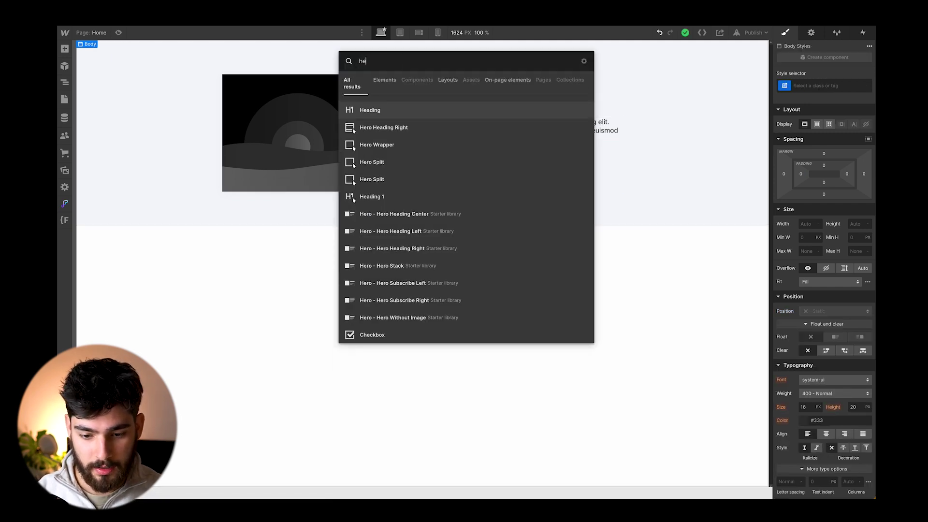
{"action": "type", "text": "ros"}
{"action": "key", "text": "BackSpace"}
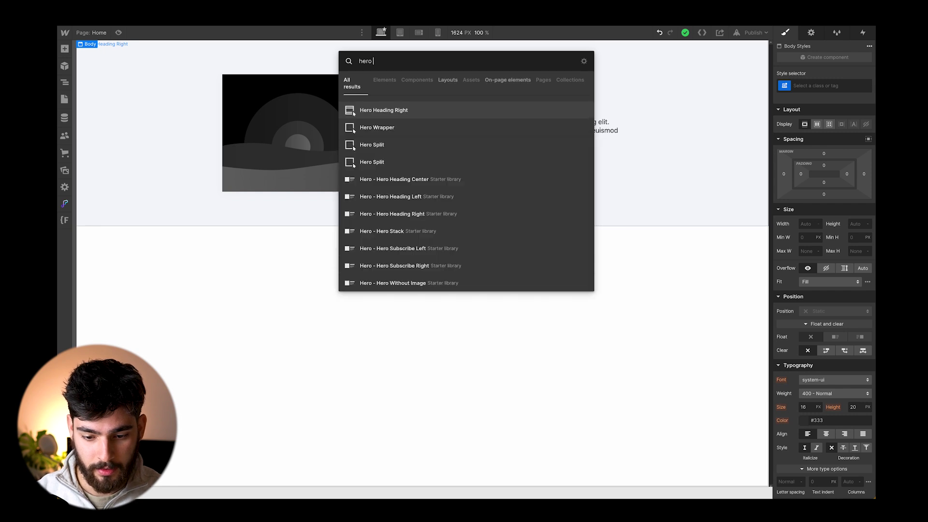
{"action": "left_click", "coordinate": [378, 109]}
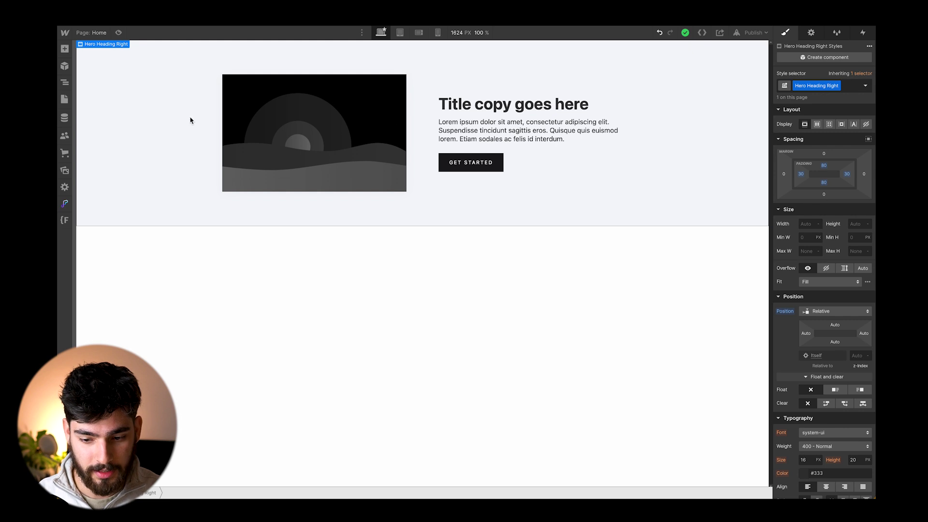
{"action": "left_click", "coordinate": [65, 83]}
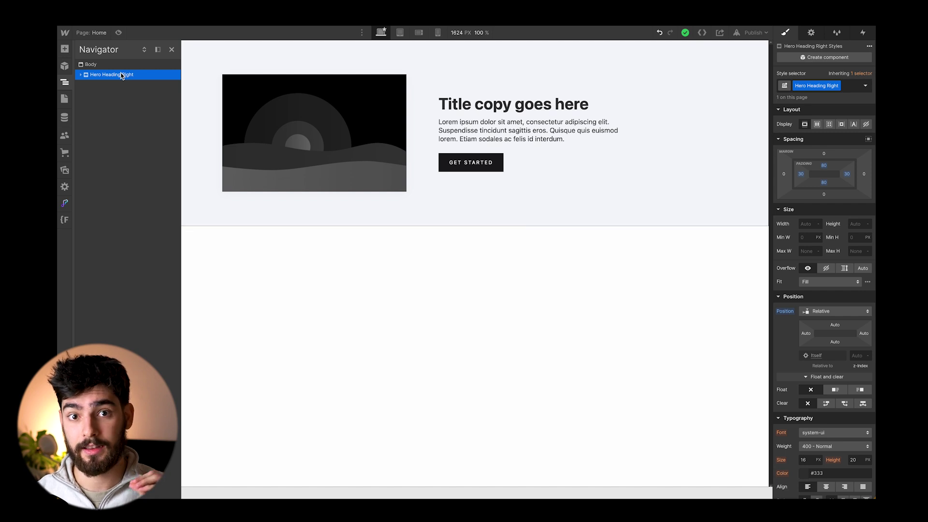
{"action": "left_click", "coordinate": [317, 243]}
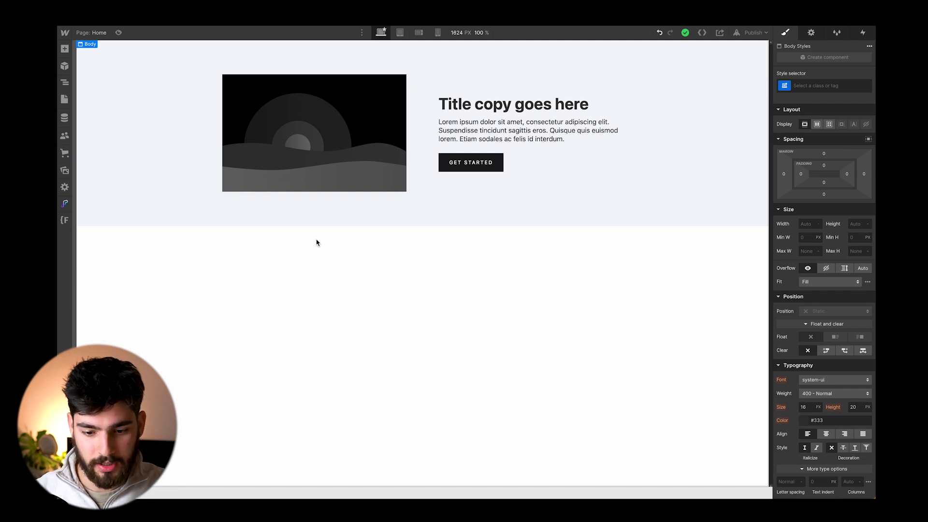
- Expand the Hero Heading Right section and its Container 2 in the Navigator, and select the Body again
{"action": "left_click", "coordinate": [64, 82]}
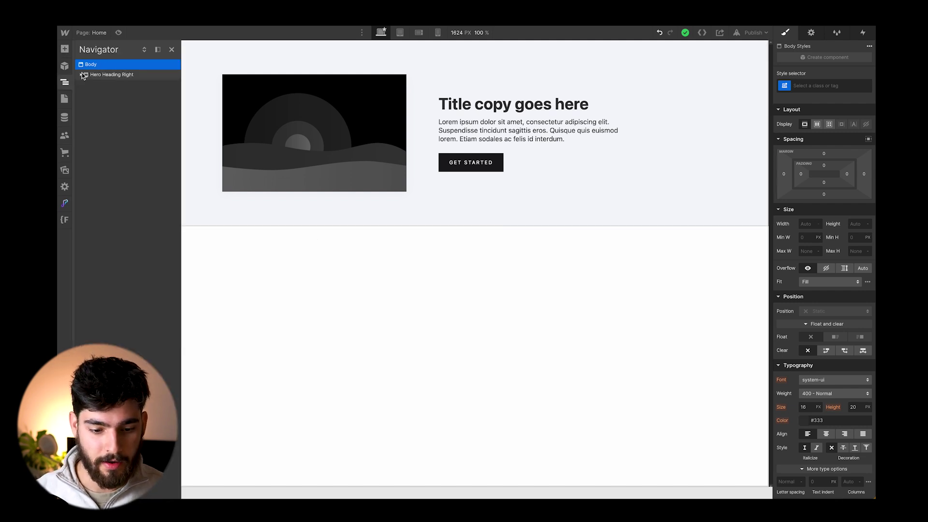
{"action": "left_click", "coordinate": [83, 76]}
{"action": "left_click", "coordinate": [81, 75]}
{"action": "left_click", "coordinate": [85, 86]}
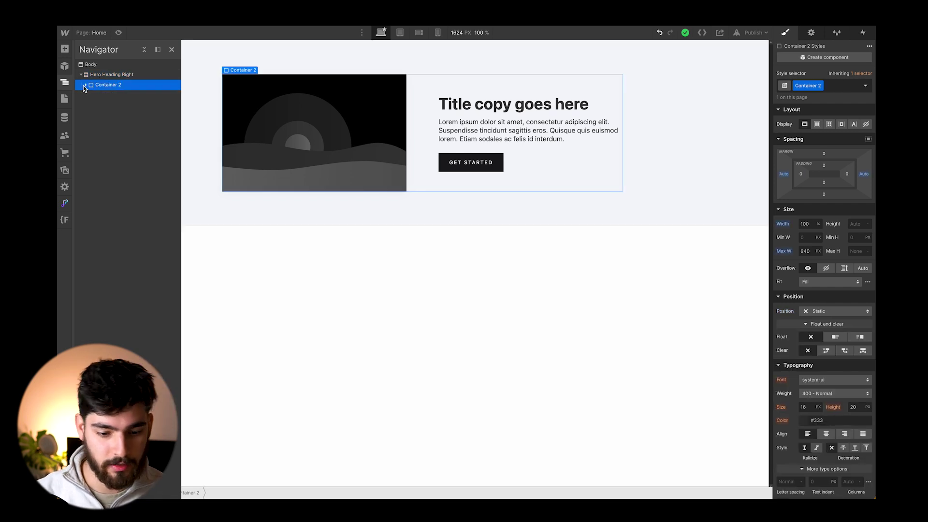
{"action": "left_click", "coordinate": [85, 86]}
{"action": "left_click", "coordinate": [304, 273]}
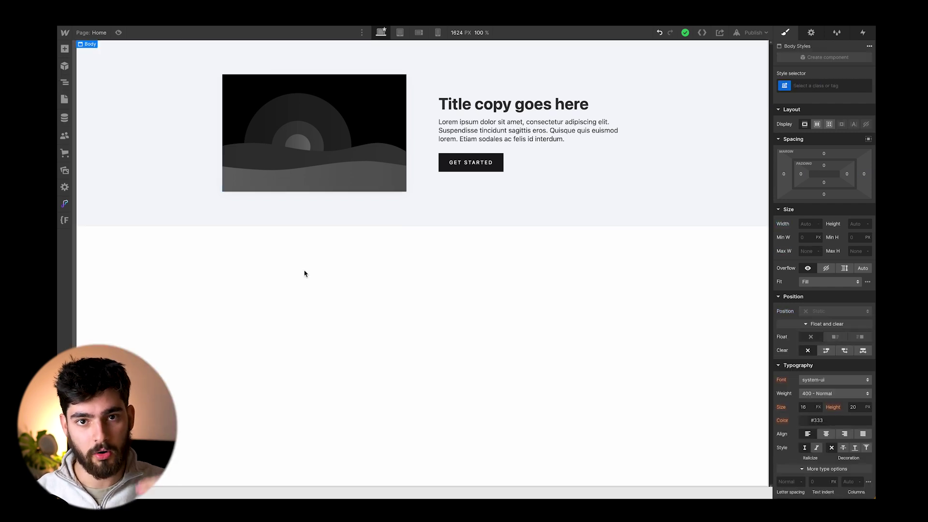
- Use quick search to add a Section below the hero and a Div Block inside that Section
{"action": "key", "text": "ctrl+e"}
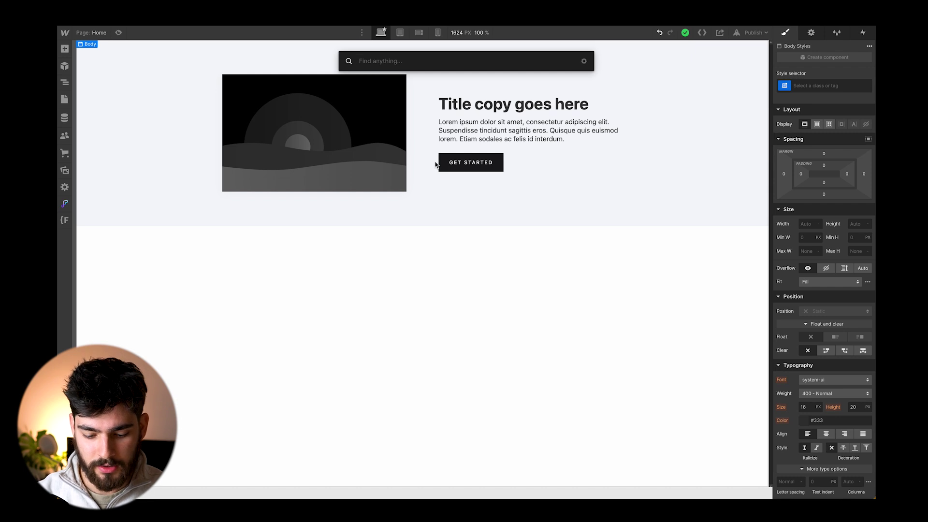
{"action": "type", "text": "section"}
{"action": "key", "text": "Return"}
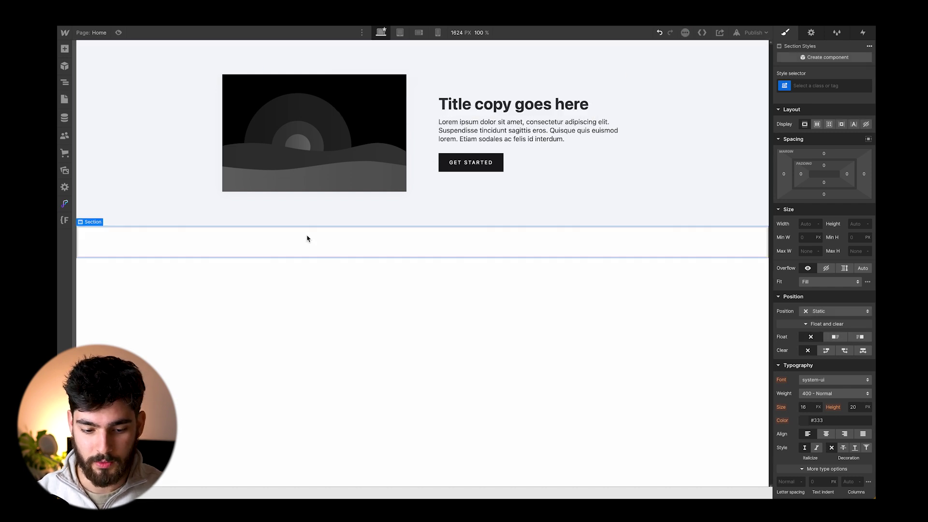
{"action": "key", "text": "ctrl+e"}
{"action": "type", "text": "div"}
{"action": "key", "text": "Return"}
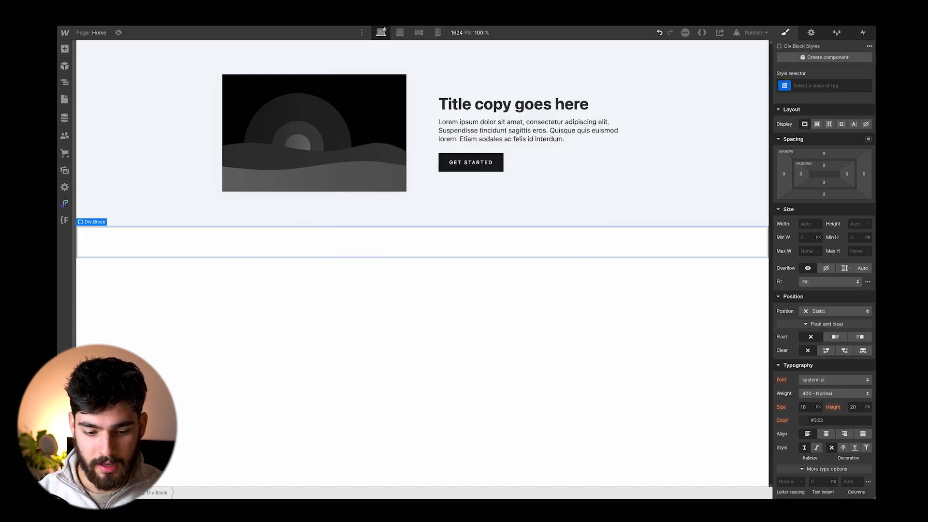
- Pin the Navigator open and add a second Div Block to the new Section through quick search
{"action": "left_click", "coordinate": [64, 83]}
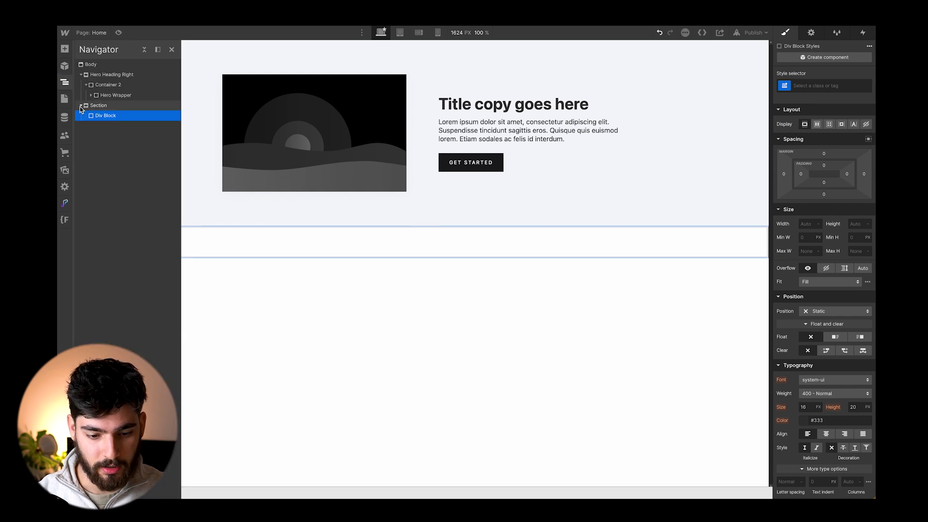
{"action": "left_click", "coordinate": [159, 50]}
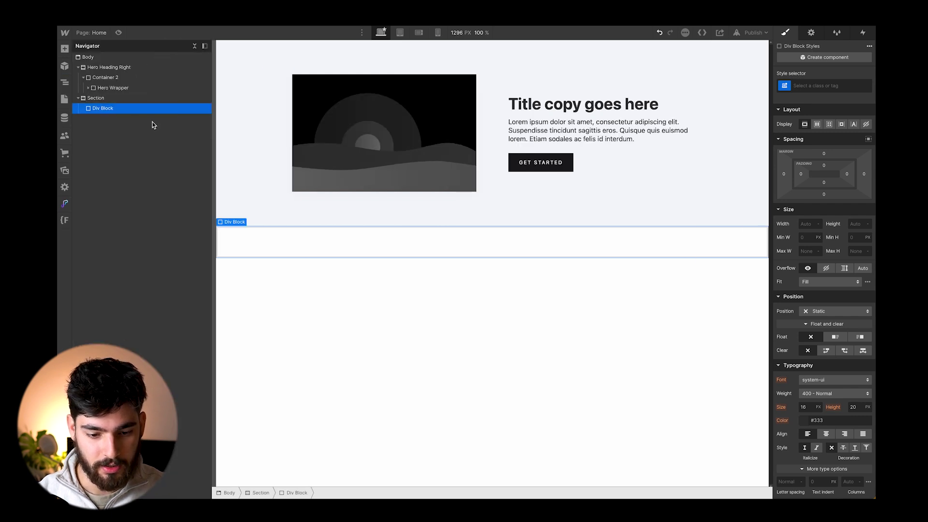
{"action": "left_click", "coordinate": [112, 95]}
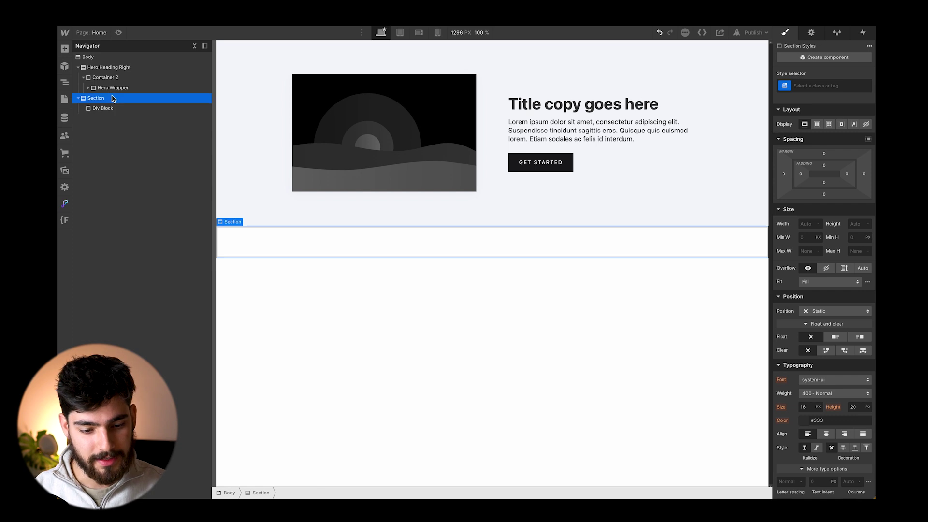
{"action": "key", "text": "ctrl+e"}
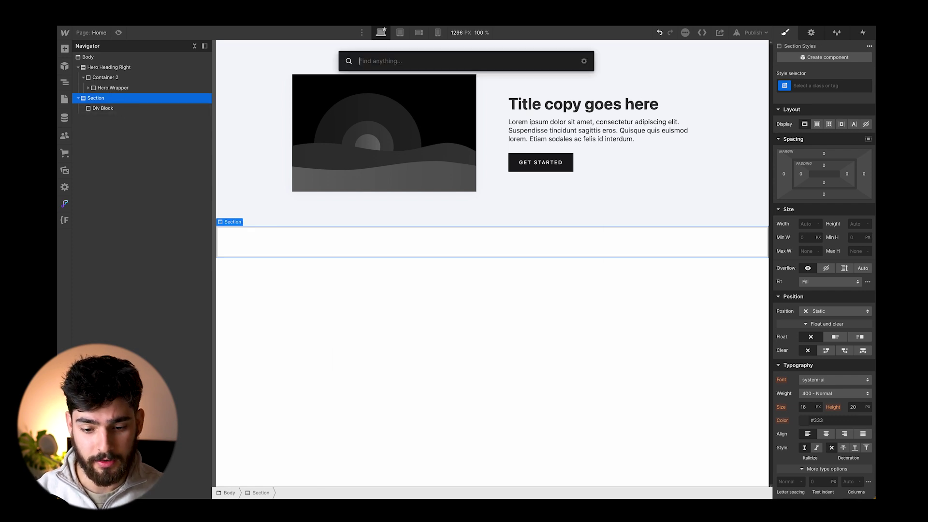
{"action": "type", "text": "div"}
{"action": "key", "text": "Return"}
- Use quick search to add an Image inside the second Div Block and a Heading inside the first one
{"action": "key", "text": "ctrl+e"}
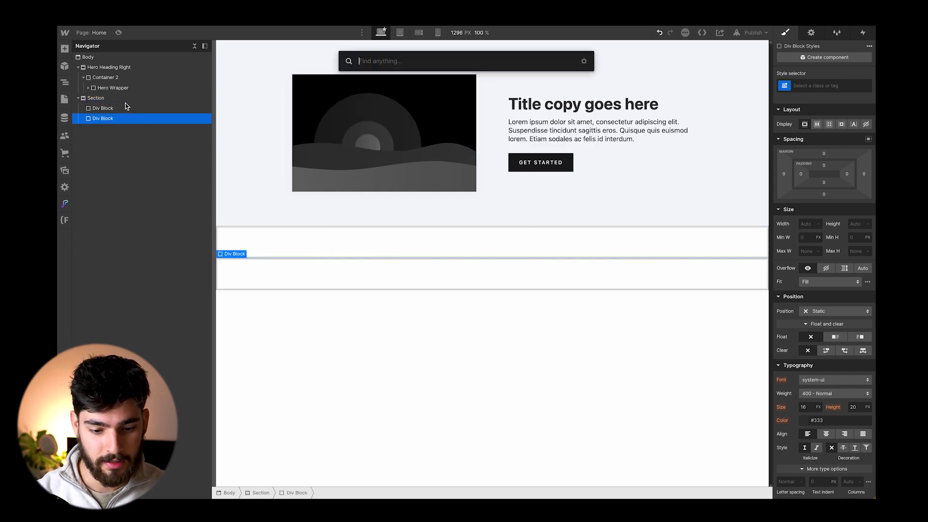
{"action": "type", "text": "image"}
{"action": "key", "text": "Return"}
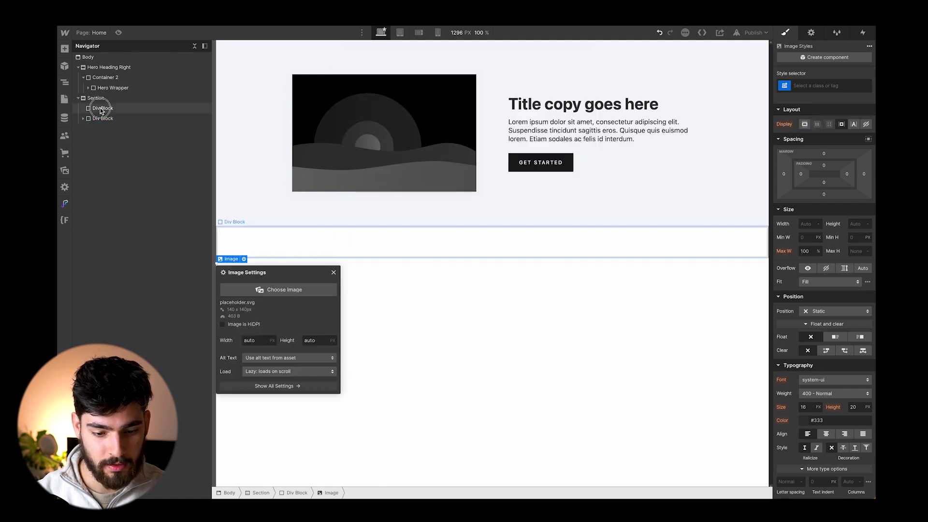
{"action": "left_click", "coordinate": [102, 109]}
{"action": "key", "text": "ctrl+e"}
{"action": "type", "text": "head"}
{"action": "key", "text": "Return"}
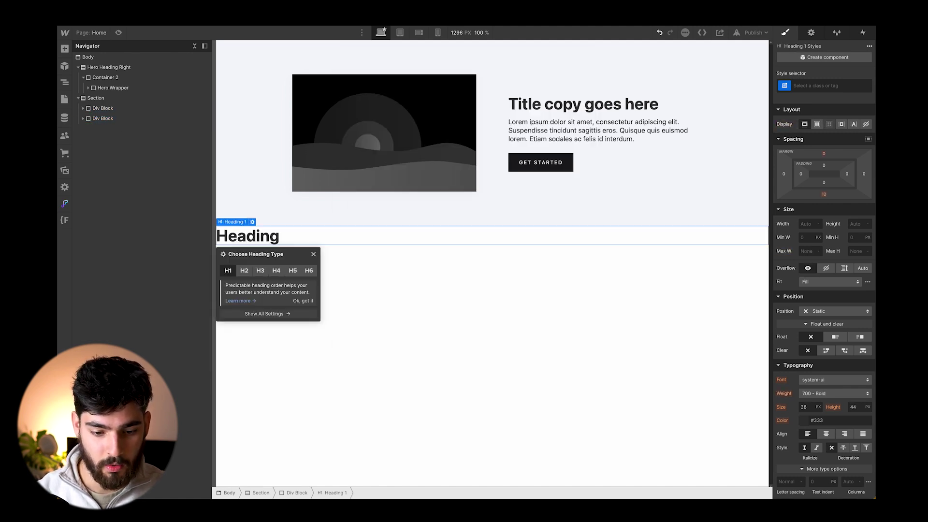
- Set the new Section's display to horizontal flex with its children justified space between
{"action": "left_click", "coordinate": [100, 116]}
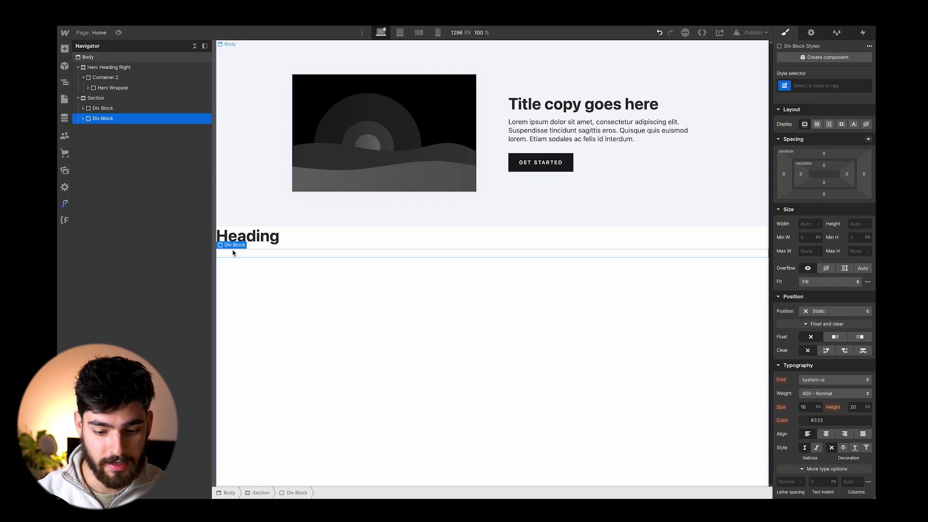
{"action": "left_click", "coordinate": [123, 98]}
{"action": "left_click", "coordinate": [817, 125]}
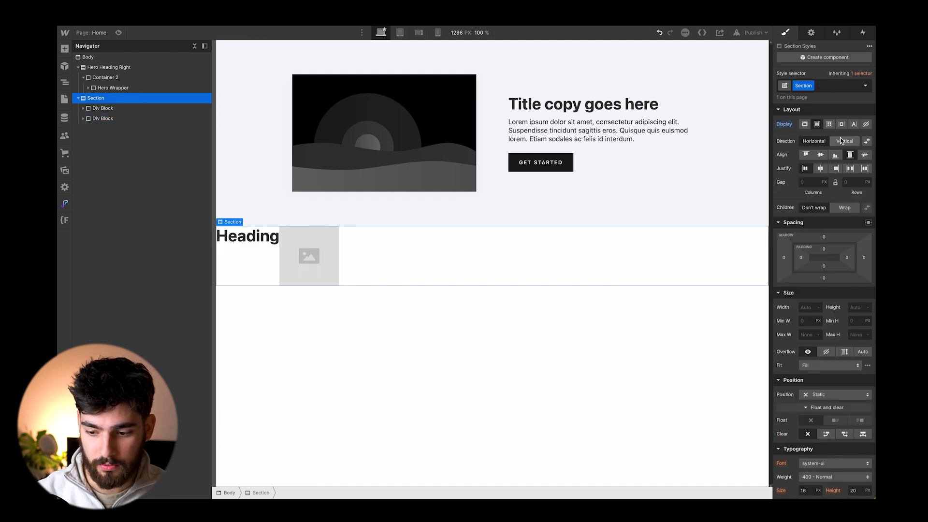
{"action": "left_click", "coordinate": [850, 168]}
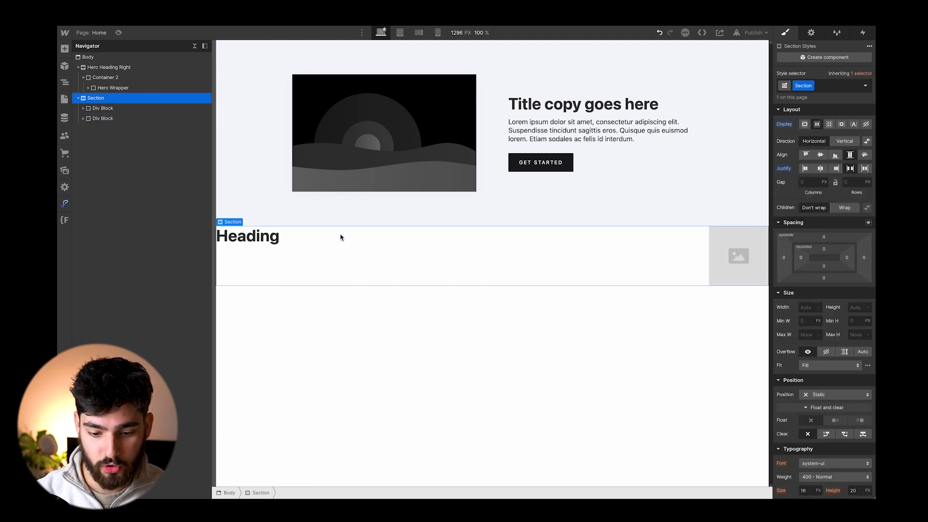
- Try a maximum width of 80 rem on the new Section, and settle on 40%
{"action": "left_click", "coordinate": [268, 236]}
{"action": "left_click", "coordinate": [402, 284]}
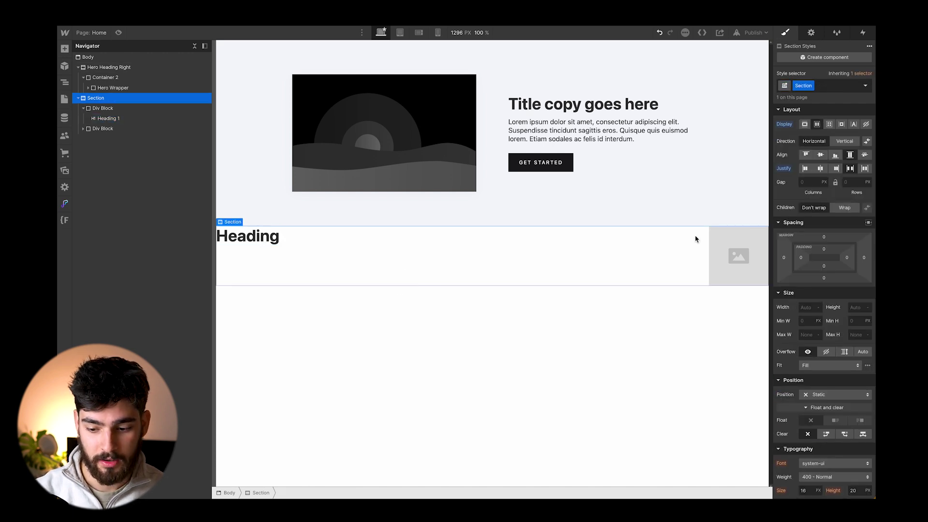
{"action": "left_click", "coordinate": [803, 333]}
{"action": "type", "text": "80"}
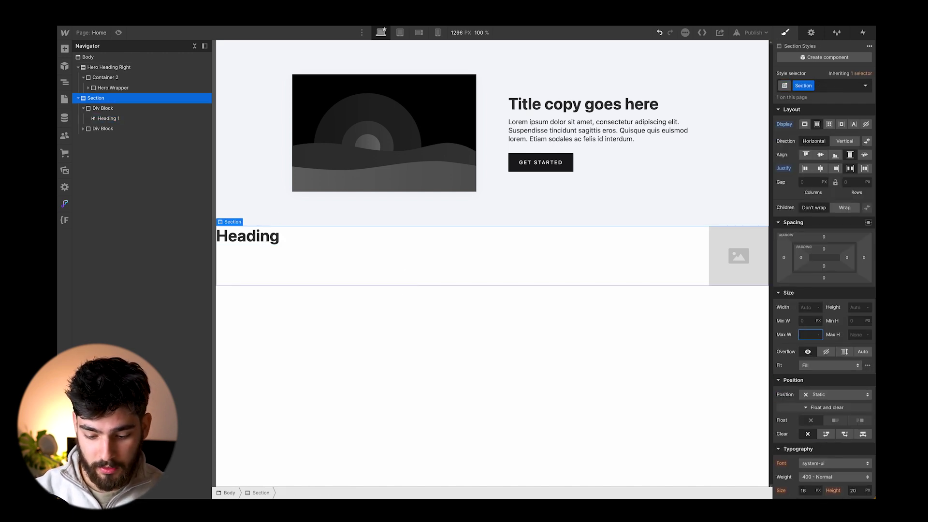
{"action": "type", "text": "rem"}
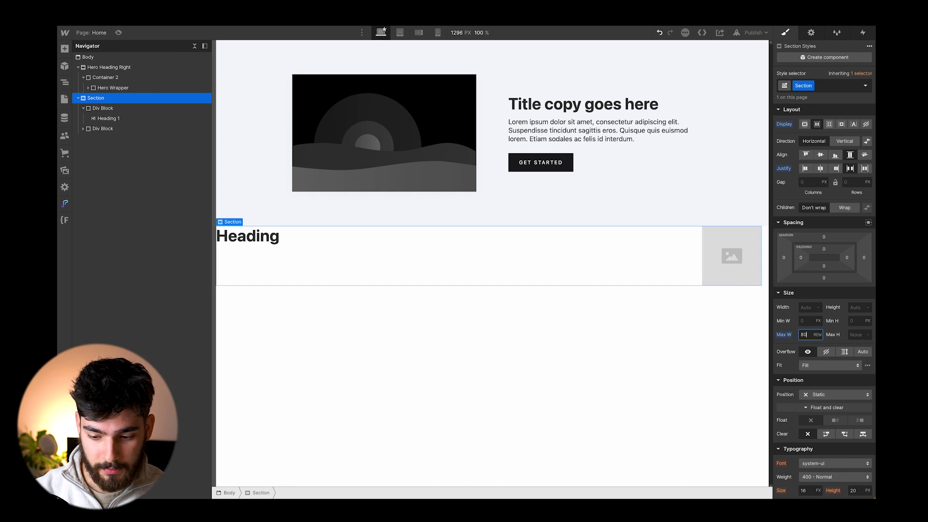
{"action": "key", "text": "BackSpace"}
{"action": "key", "text": "BackSpace"}
{"action": "type", "text": "4"}
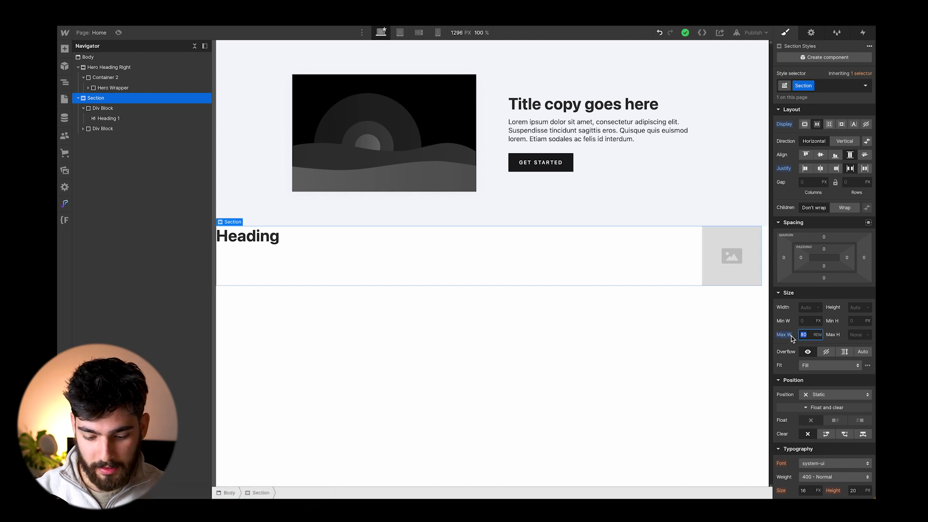
{"action": "type", "text": "0%"}
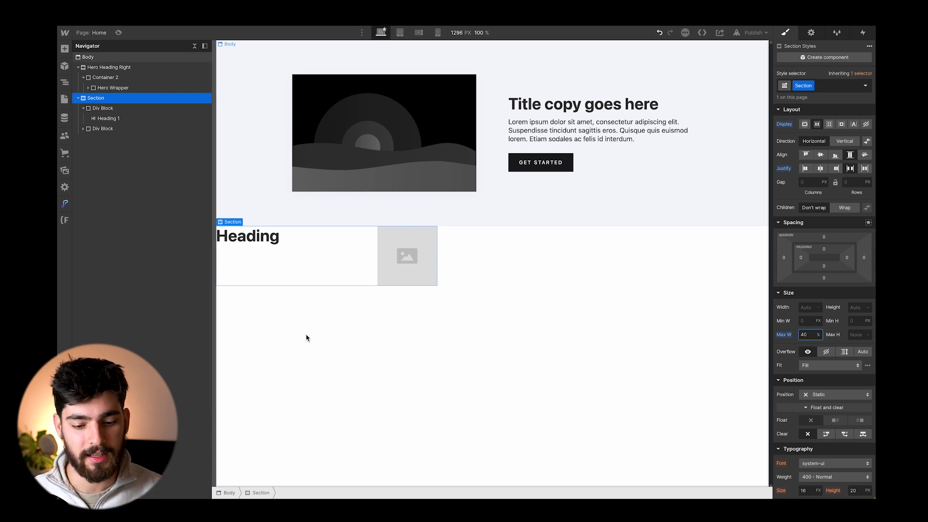
- Look at the existing classes offered for the first Div Block, and select the second Div Block and the Section
{"action": "left_click", "coordinate": [114, 108]}
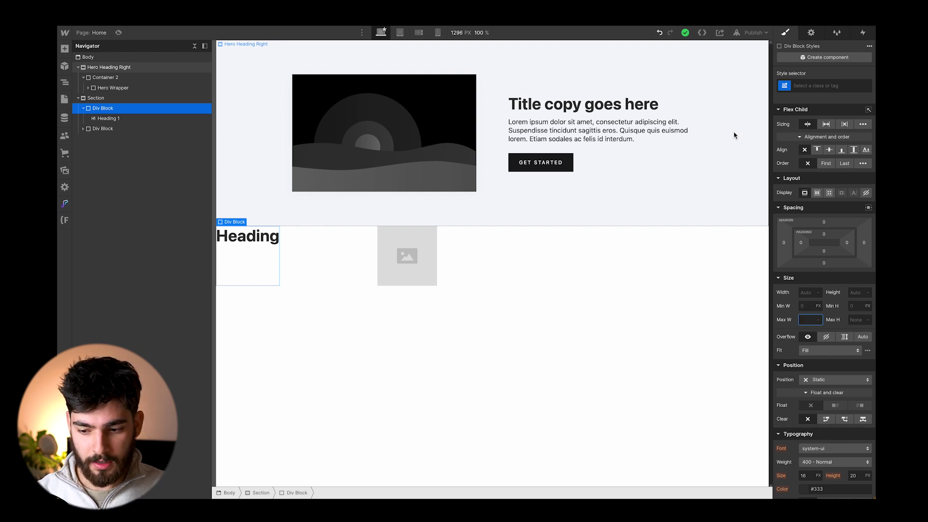
{"action": "left_click", "coordinate": [810, 88]}
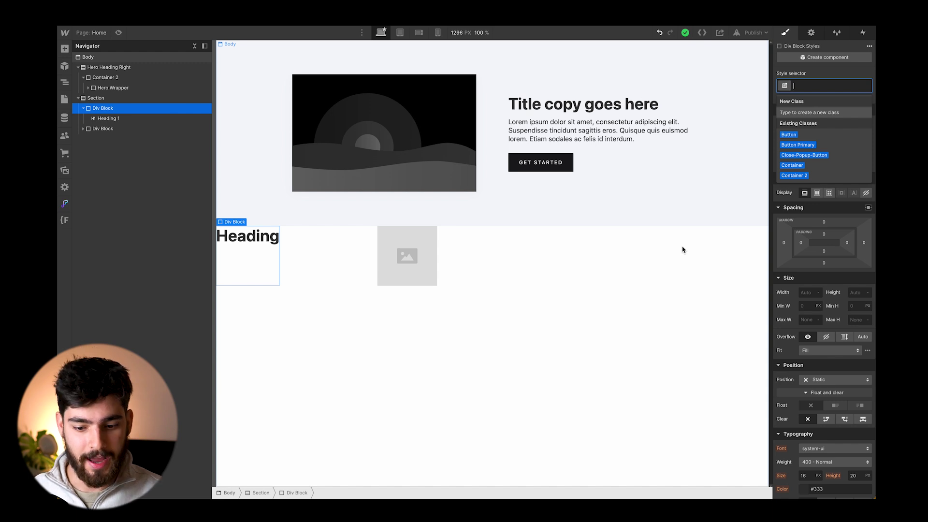
{"action": "key", "text": "Escape"}
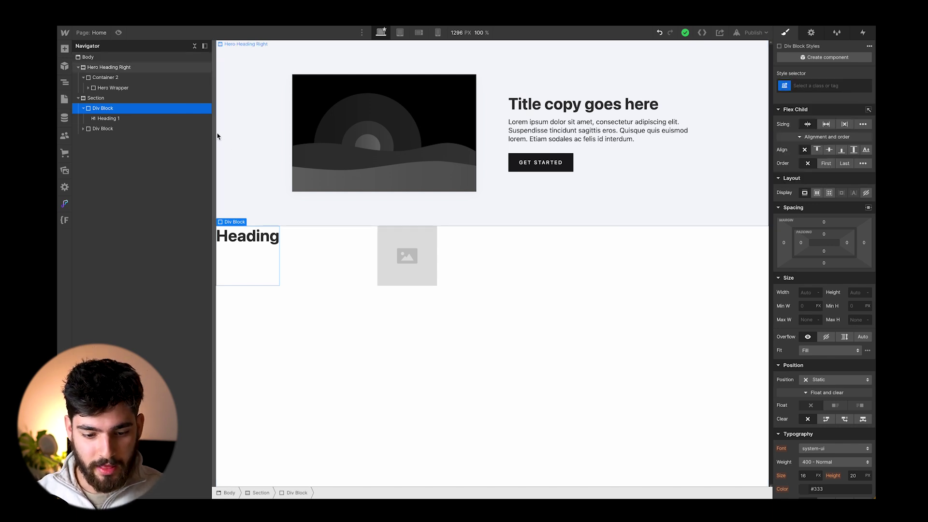
{"action": "left_click", "coordinate": [116, 130]}
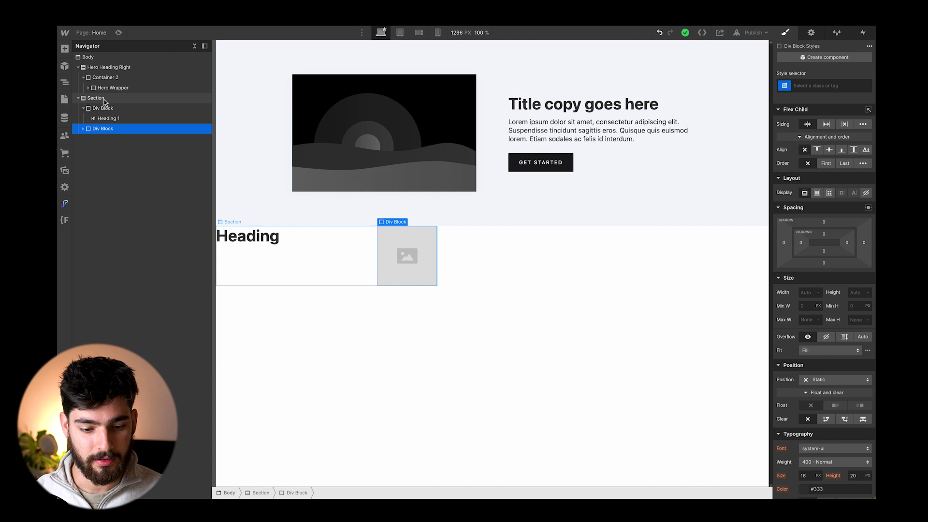
{"action": "left_click", "coordinate": [109, 98]}
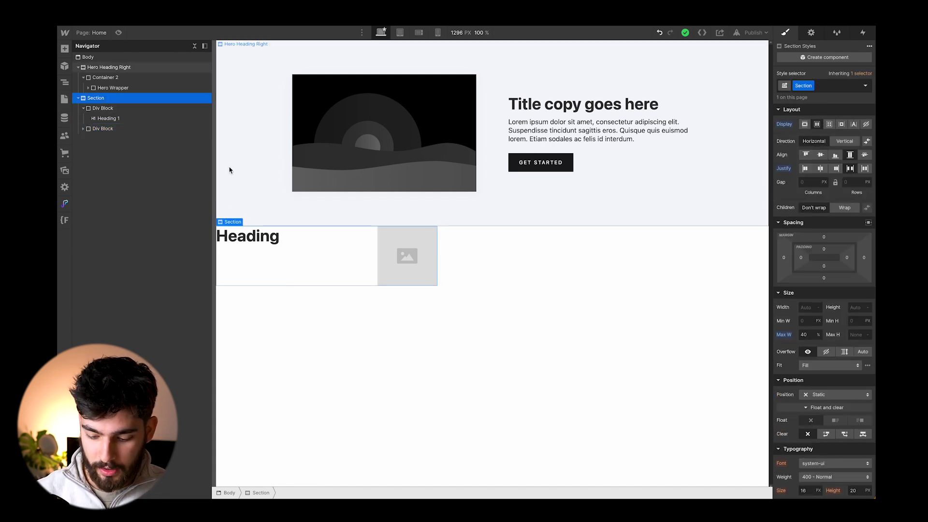
- Remove the Section class from the selected Section and undo the removal
{"action": "key", "text": "ctrl+Return"}
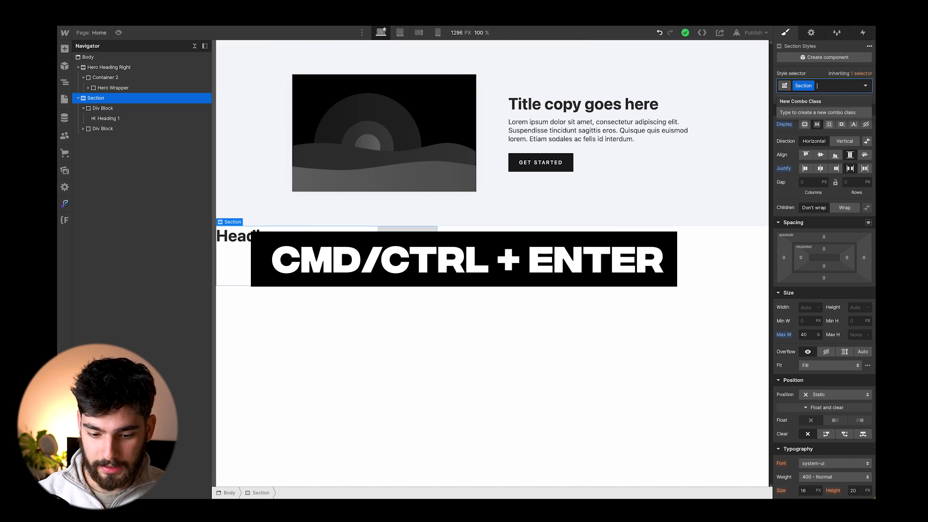
{"action": "key", "text": "BackSpace"}
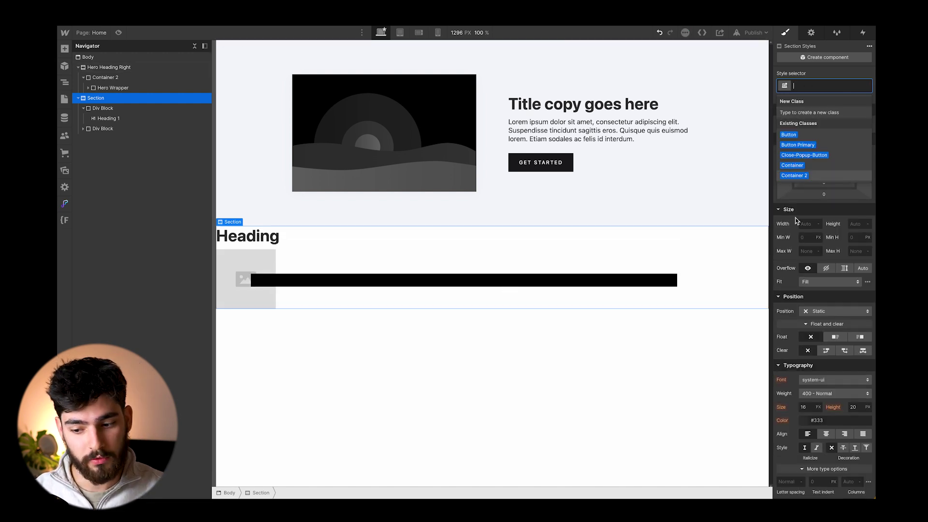
{"action": "key", "text": "Escape"}
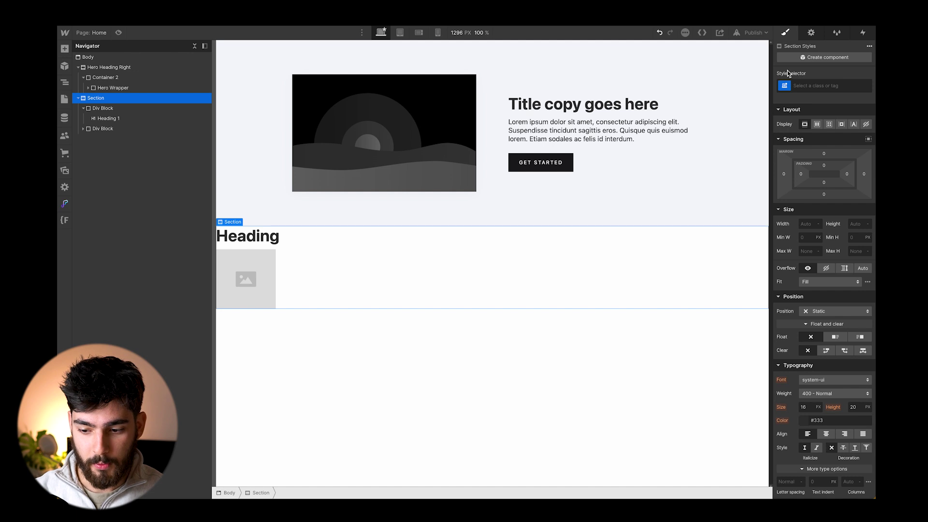
{"action": "key", "text": "ctrl+z"}
- Duplicate the Section class and name the copy "hero section"
{"action": "left_click", "coordinate": [811, 86]}
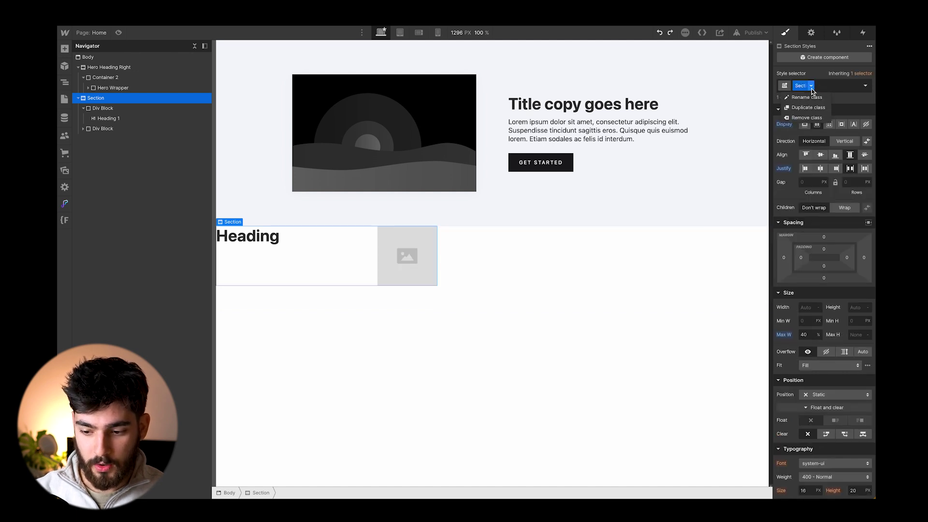
{"action": "left_click", "coordinate": [806, 108]}
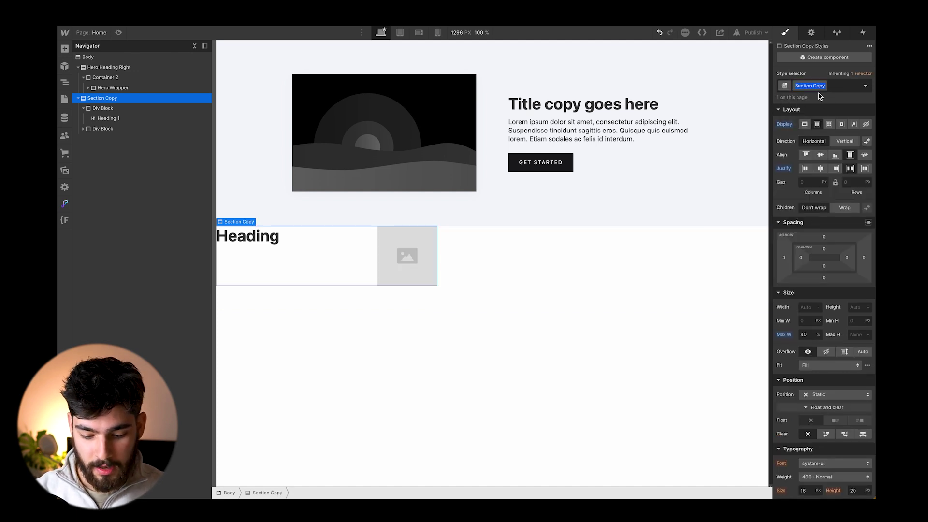
{"action": "type", "text": "hero section"}
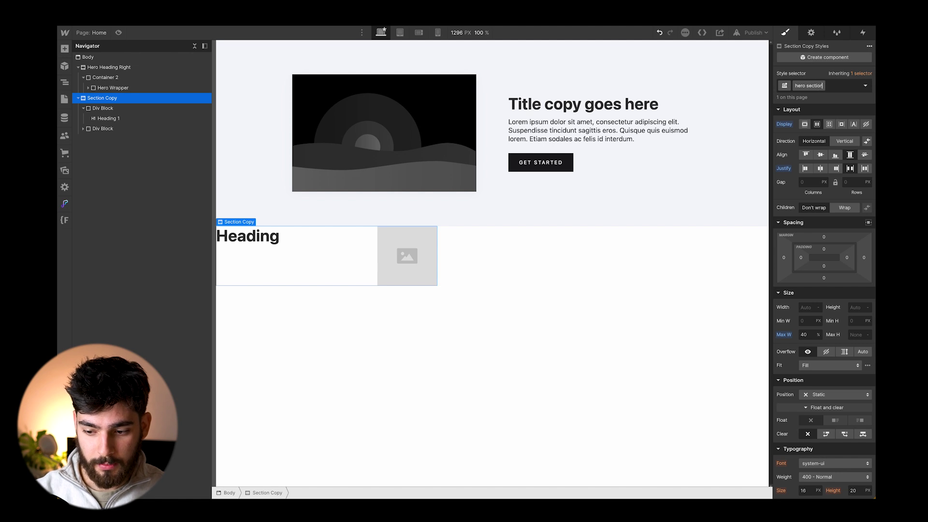
{"action": "key", "text": "Return"}
- Create the class "content-wrapper" on the first Div Block, the one holding the heading
{"action": "left_click", "coordinate": [130, 111]}
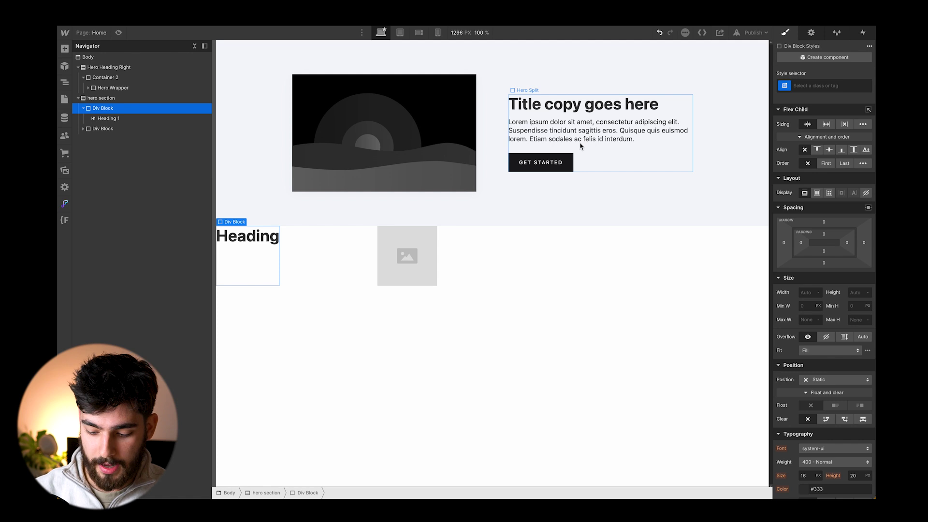
{"action": "key", "text": "ctrl+Return"}
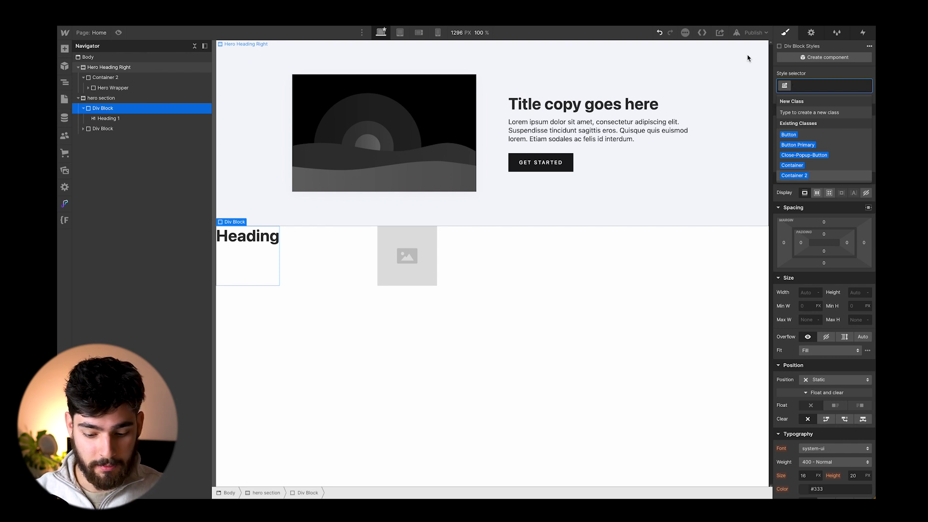
{"action": "type", "text": "content-wrapper"}
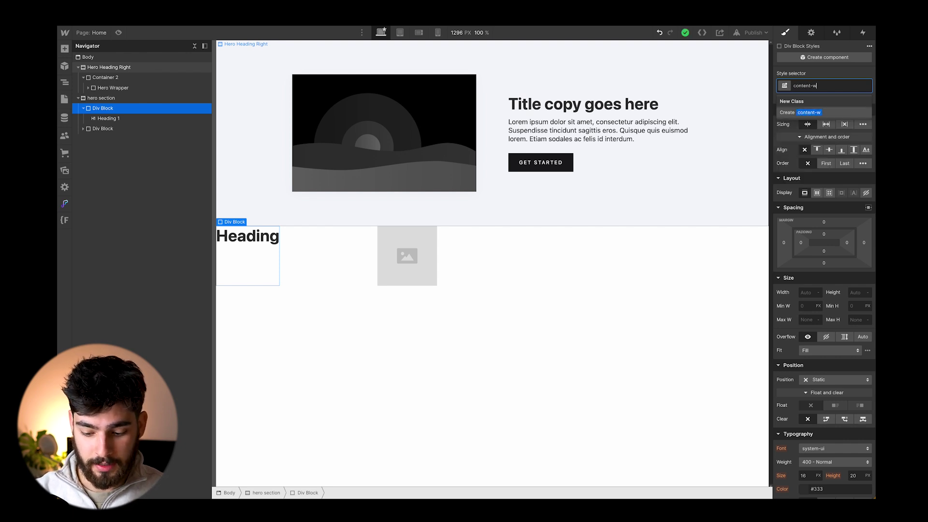
{"action": "key", "text": "Return"}
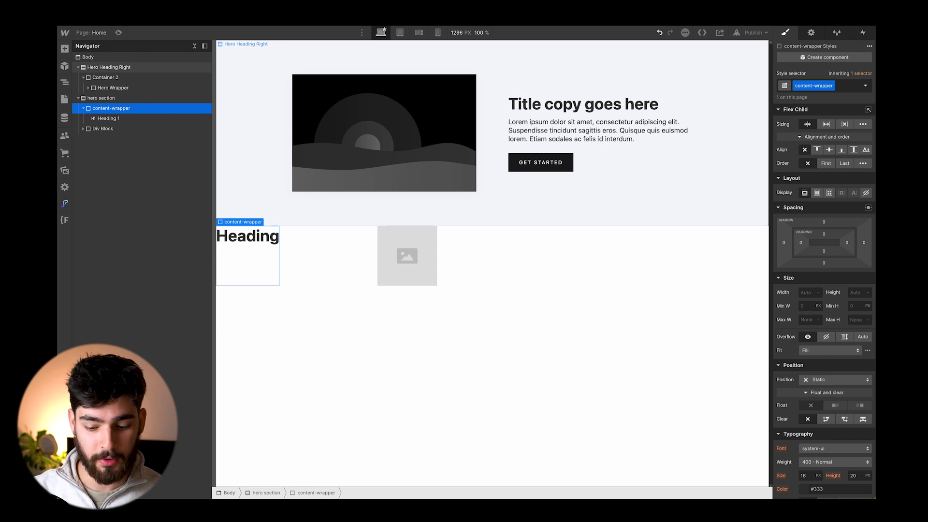
- Look through the page structure by moving the selection between the Div Block, content-wrapper, Heading 1, Body and the two sections
{"action": "left_click", "coordinate": [103, 129]}
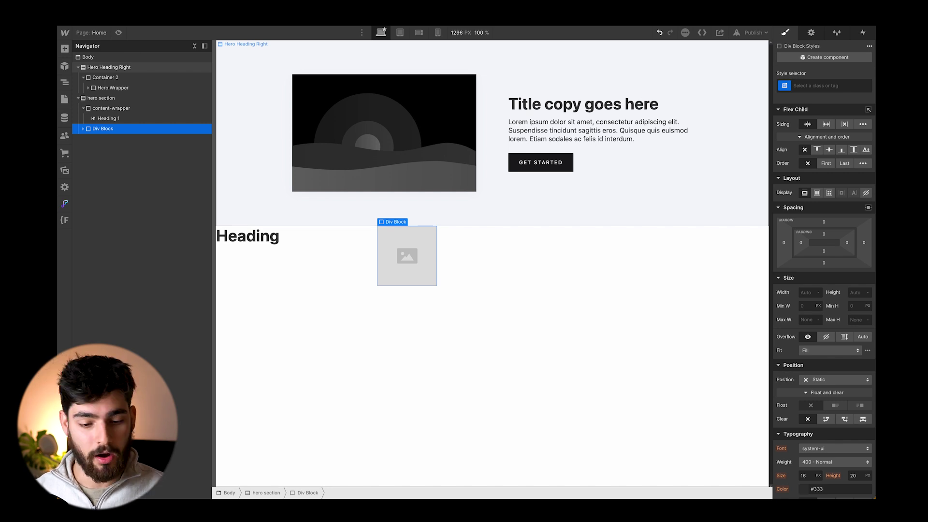
{"action": "left_click", "coordinate": [111, 108]}
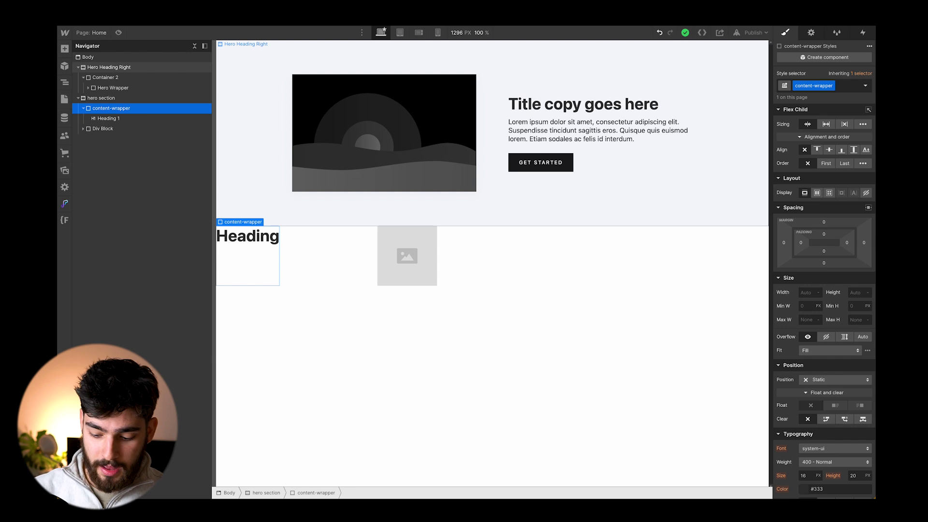
{"action": "left_click", "coordinate": [107, 119]}
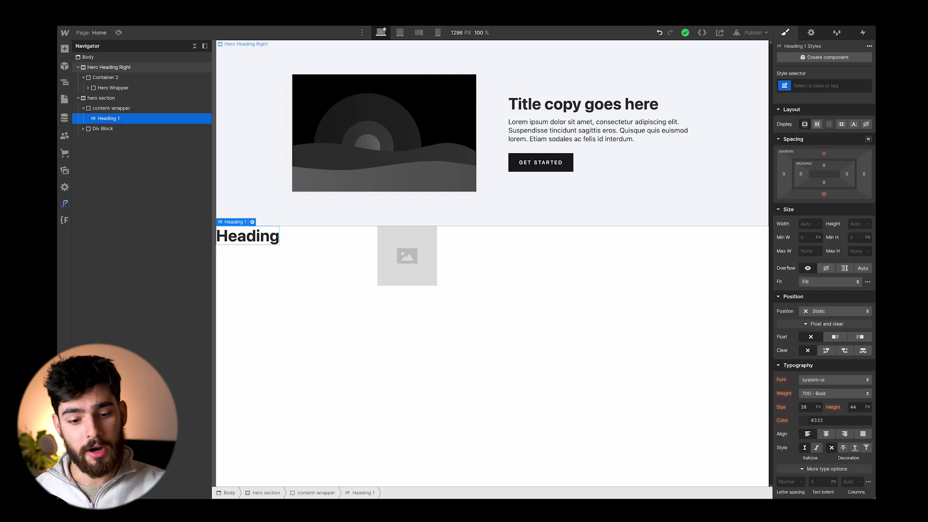
{"action": "left_click", "coordinate": [111, 108]}
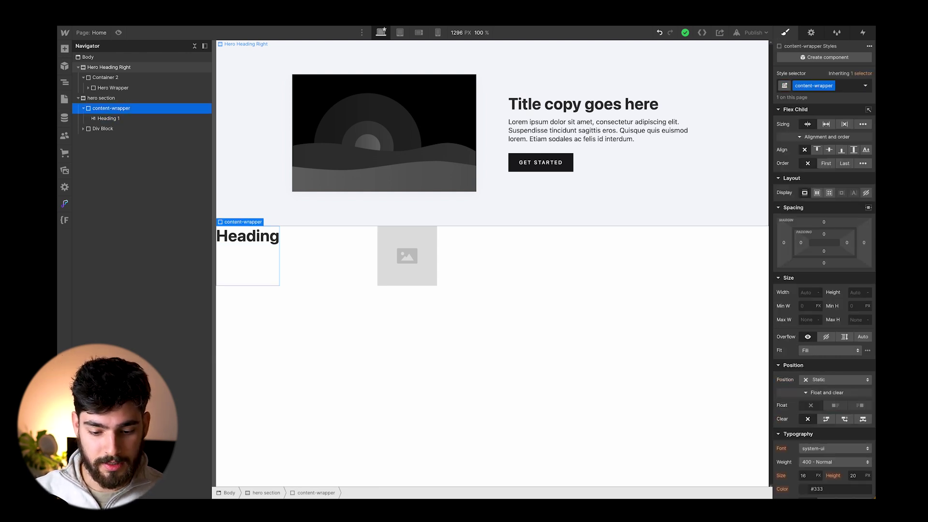
{"action": "left_click", "coordinate": [103, 128]}
{"action": "left_click", "coordinate": [111, 108]}
{"action": "left_click", "coordinate": [108, 118]}
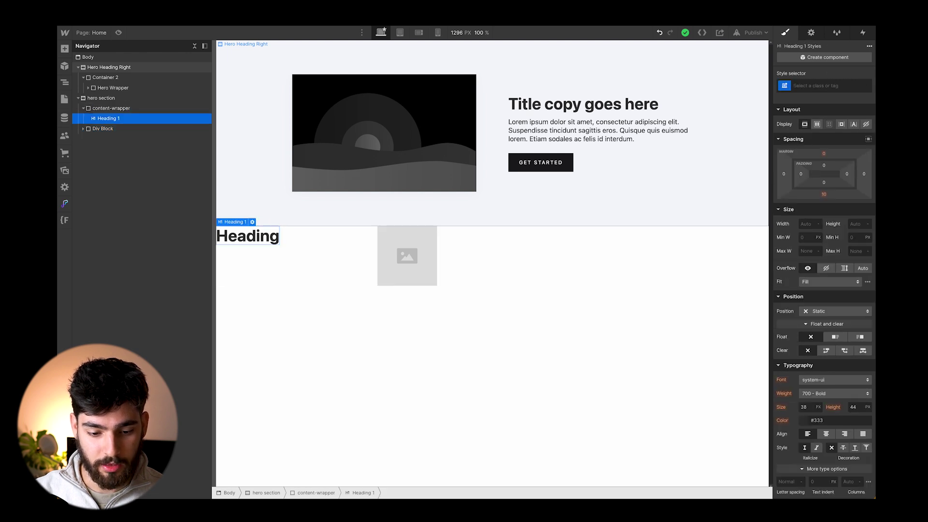
{"action": "left_click", "coordinate": [101, 98]}
{"action": "left_click", "coordinate": [88, 57]}
{"action": "left_click", "coordinate": [108, 67]}
{"action": "left_click", "coordinate": [101, 98]}
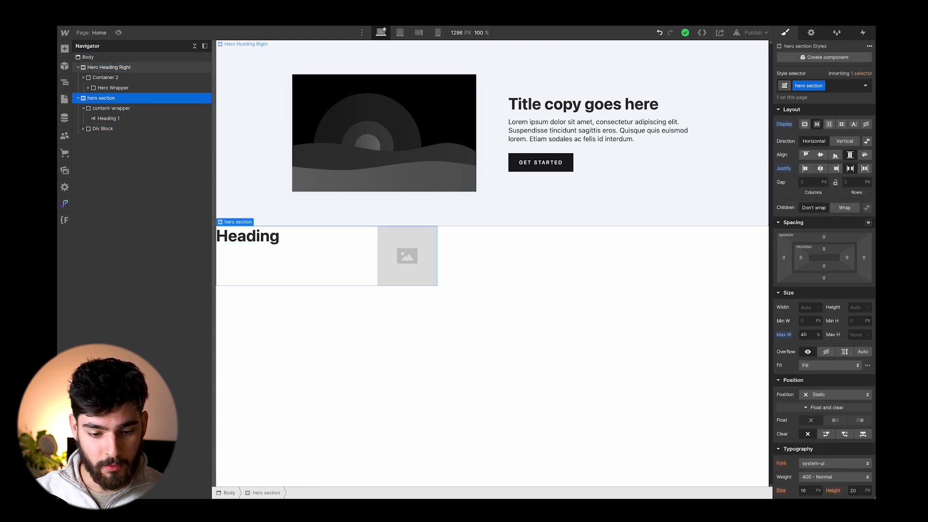
{"action": "left_click", "coordinate": [112, 108]}
- Create the class "graphic-wrapper" on the second Div Block, the one holding the image
{"action": "left_click", "coordinate": [102, 129]}
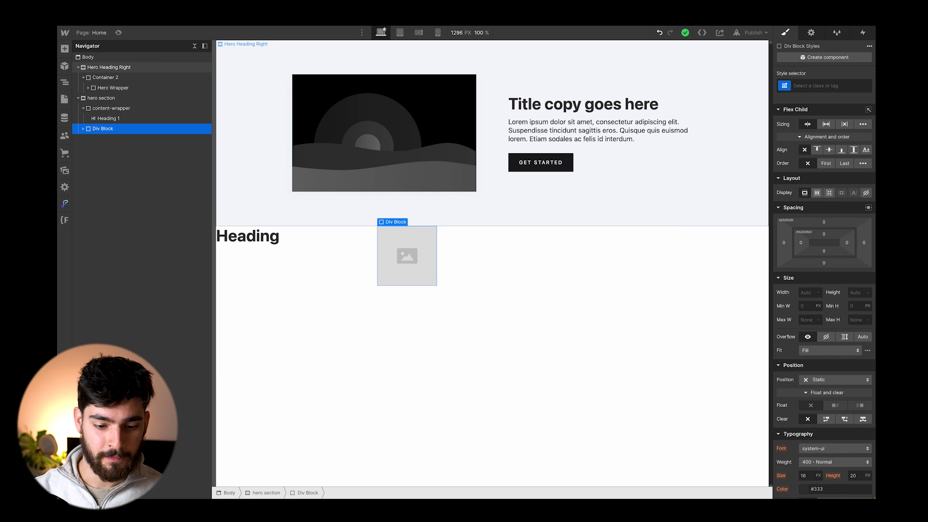
{"action": "left_click", "coordinate": [826, 86]}
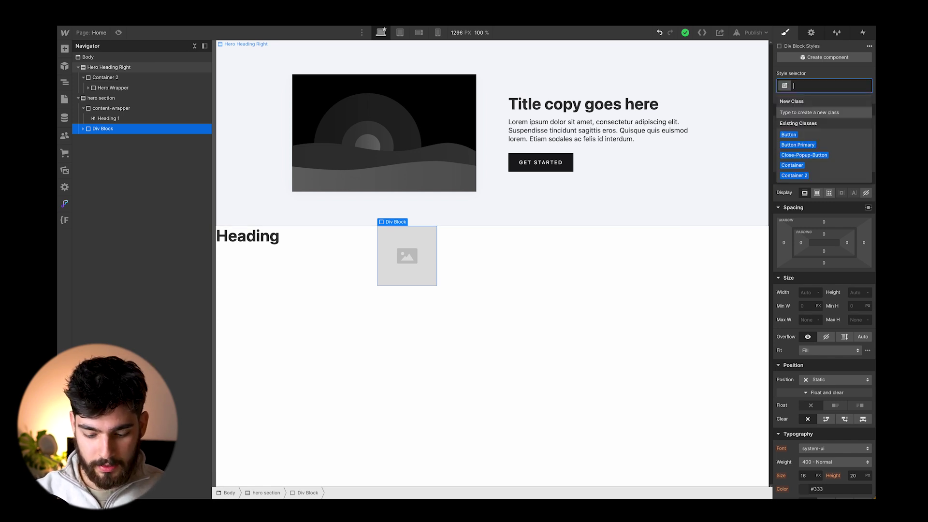
{"action": "type", "text": "graphic-"}
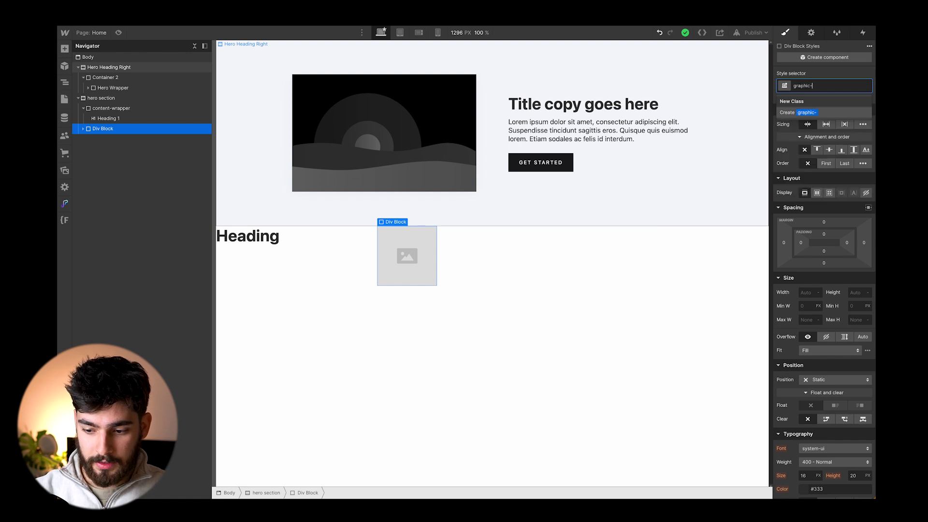
{"action": "type", "text": "wrapper"}
{"action": "key", "text": "Return"}
- Create the class "graphic" on the placeholder image inside the graphic-wrapper
{"action": "left_click", "coordinate": [407, 255]}
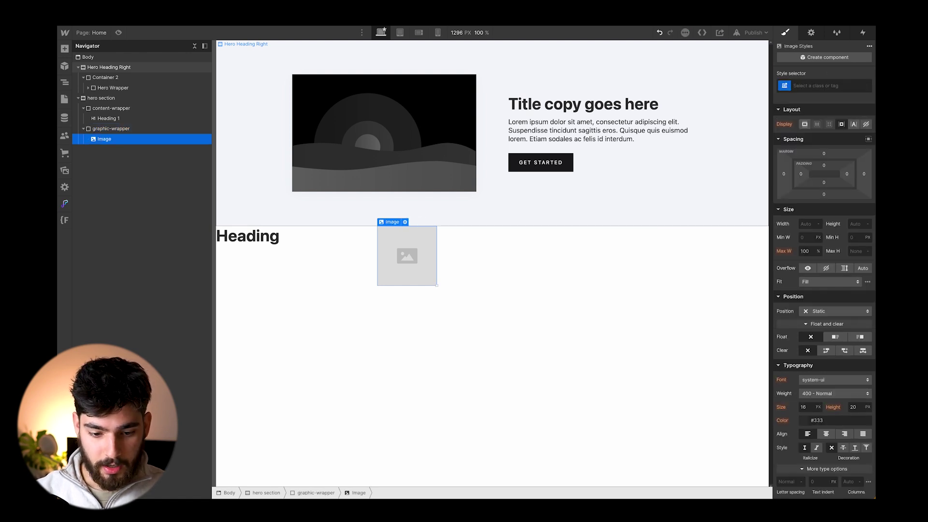
{"action": "key", "text": "ctrl+Return"}
{"action": "type", "text": "graphic"}
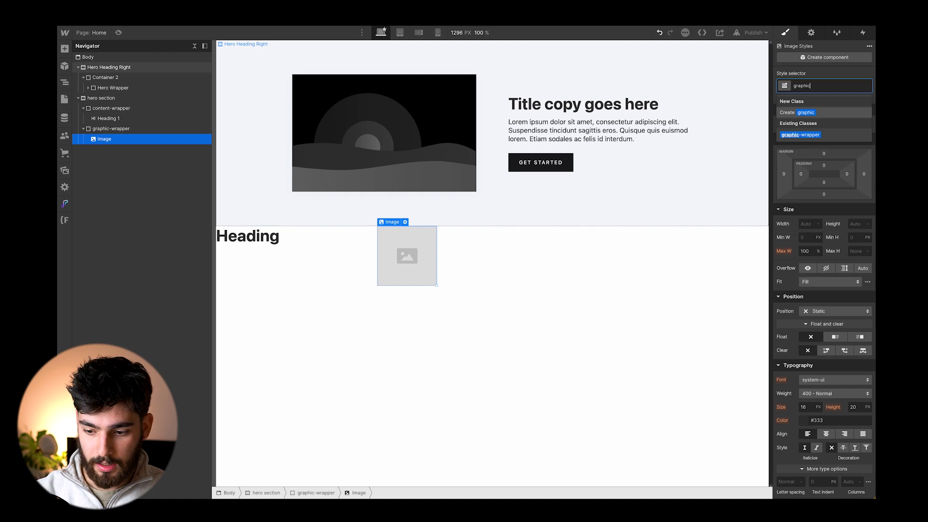
{"action": "key", "text": "Return"}
- Select the hero section and examine its layout at the mobile landscape, mobile portrait and tablet breakpoints
{"action": "left_click", "coordinate": [346, 269]}
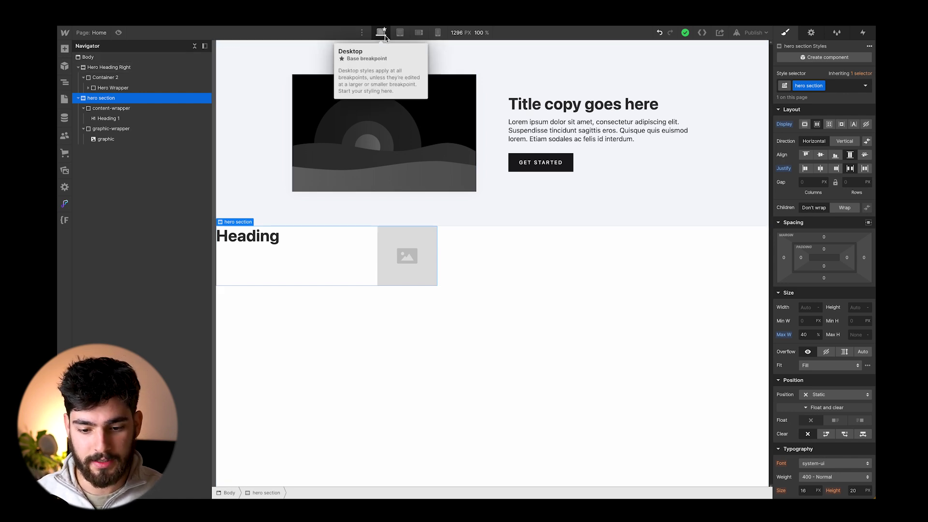
{"action": "key", "text": "shift+2"}
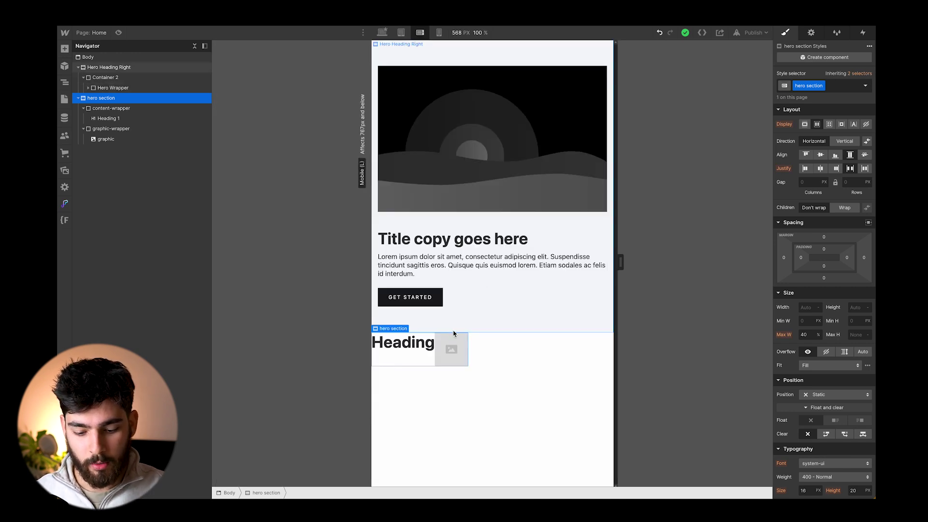
{"action": "key", "text": "shift+4"}
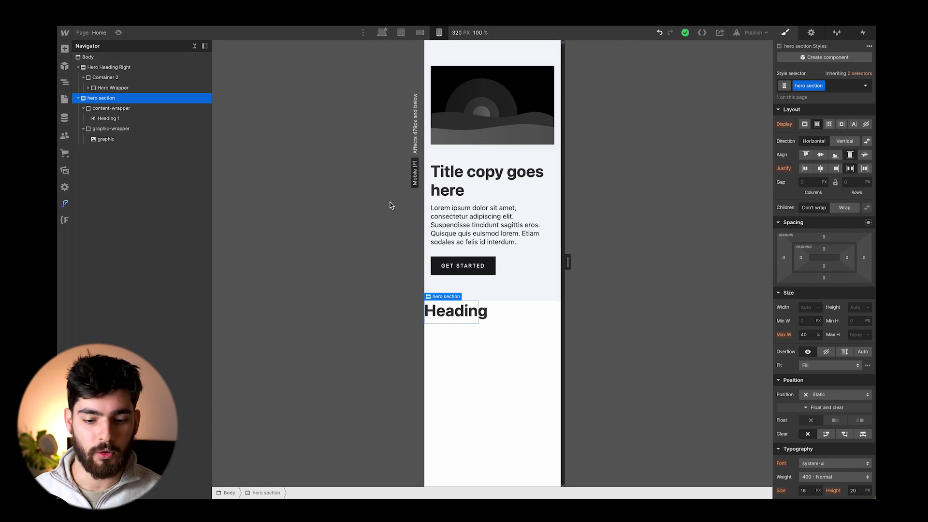
{"action": "left_click", "coordinate": [401, 32]}
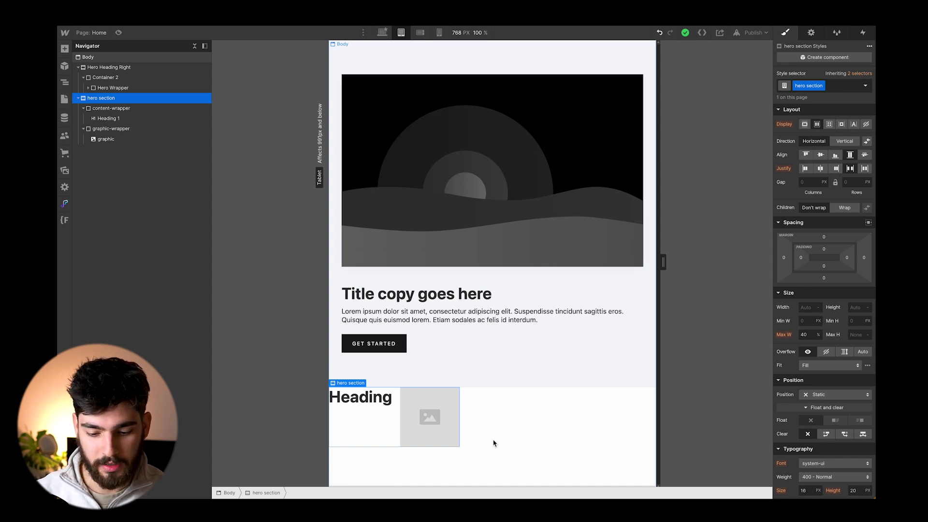
- Set the hero section's maximum width to 100% at the mobile portrait breakpoint
{"action": "key", "text": "shift+4"}
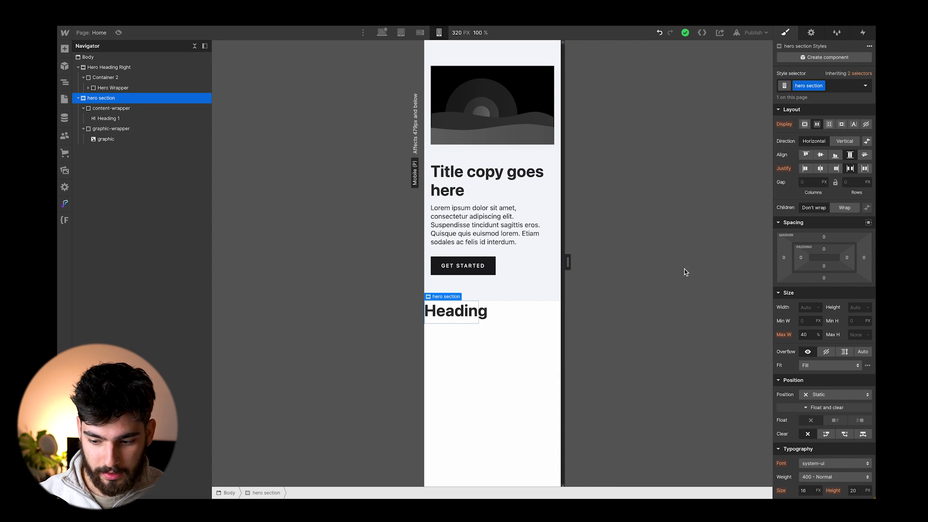
{"action": "double_click", "coordinate": [803, 335]}
{"action": "type", "text": "100"}
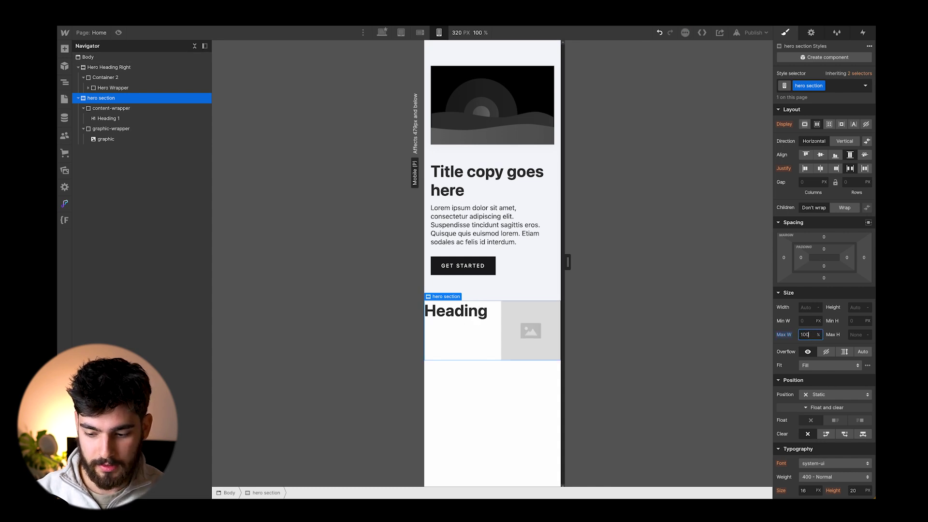
{"action": "left_click", "coordinate": [484, 348]}
- Set the hero section's maximum width to 60% at the desktop breakpoint
{"action": "key", "text": "shift+1"}
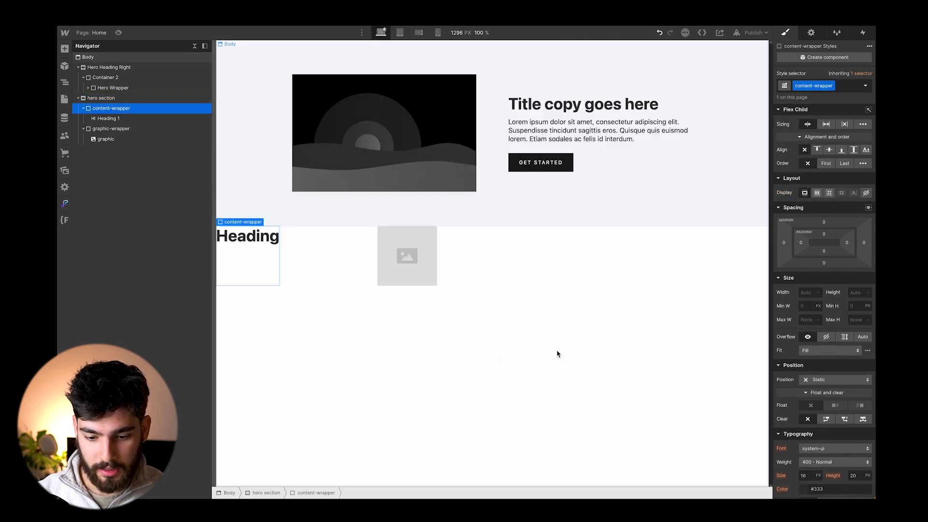
{"action": "left_click", "coordinate": [336, 277]}
{"action": "double_click", "coordinate": [805, 335]}
{"action": "type", "text": "60"}
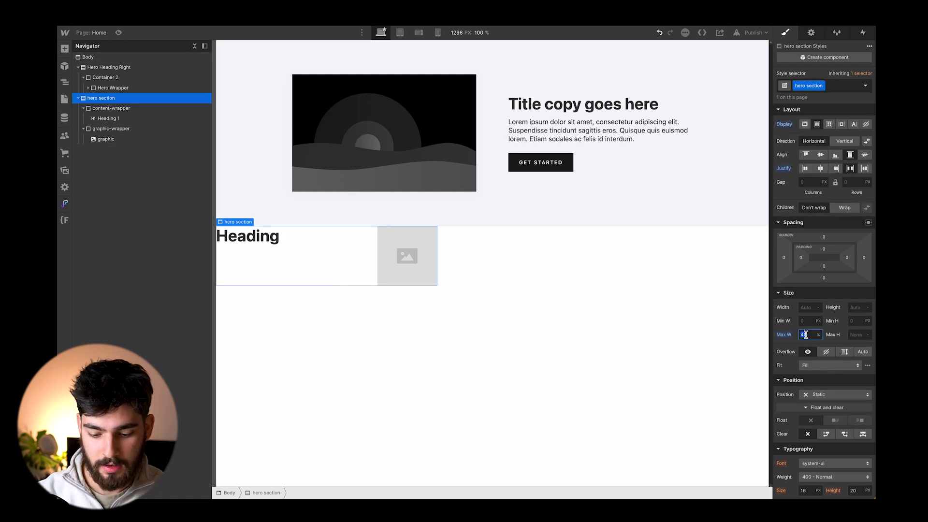
{"action": "type", "text": "33"}
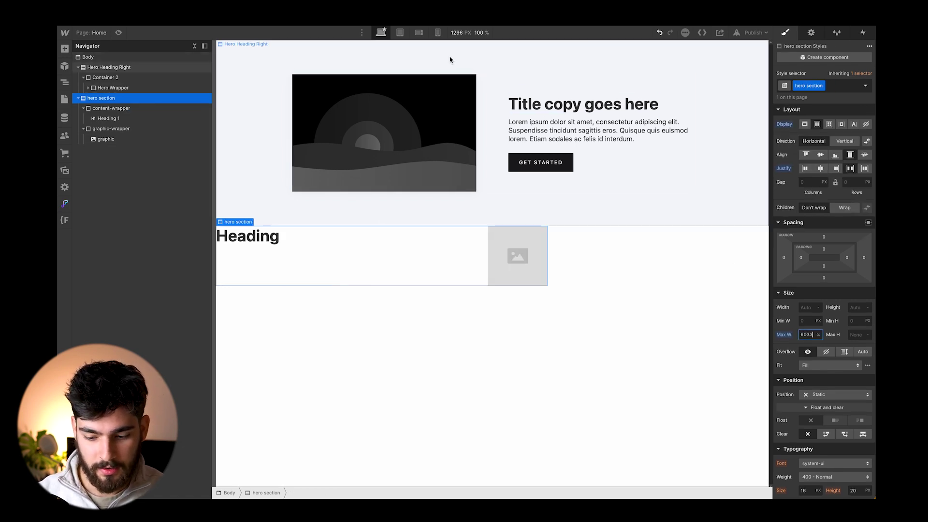
{"action": "key", "text": "Return"}
{"action": "key", "text": "shift+3"}
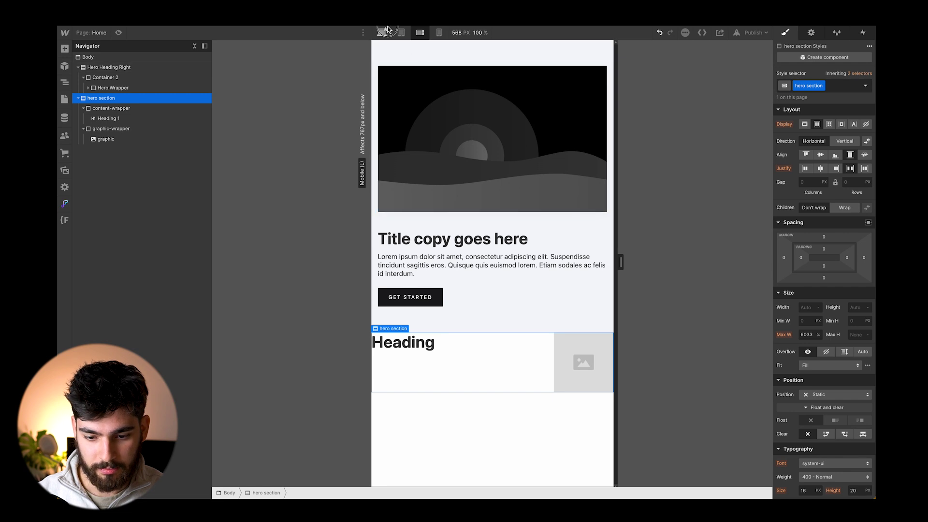
{"action": "key", "text": "shift+1"}
{"action": "left_click", "coordinate": [810, 335]}
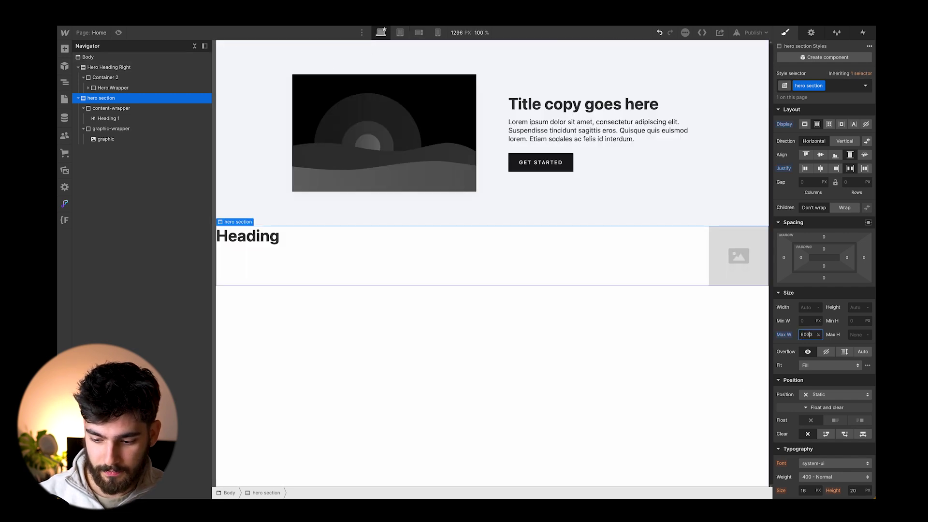
{"action": "key", "text": "Return"}
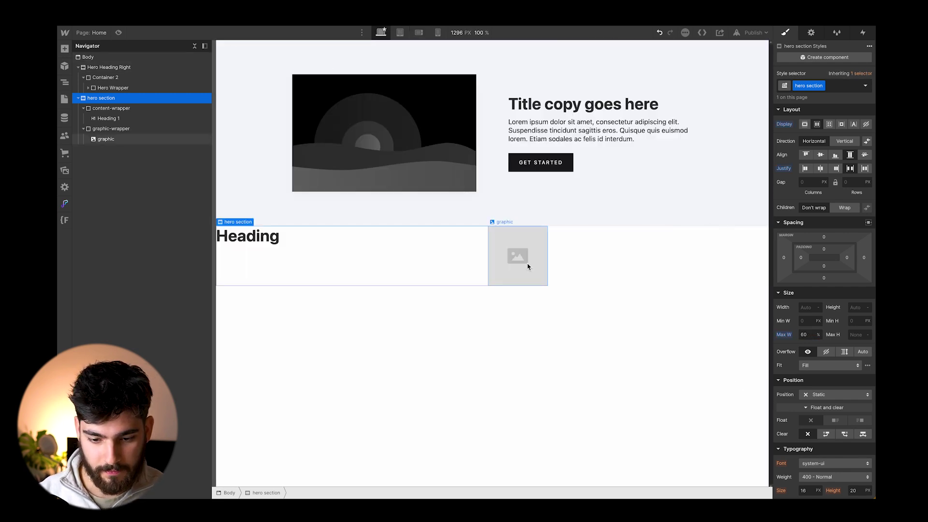
- Set the hero section's maximum width to 70% at the mobile landscape breakpoint
{"action": "key", "text": "shift+3"}
{"action": "left_click", "coordinate": [811, 334]}
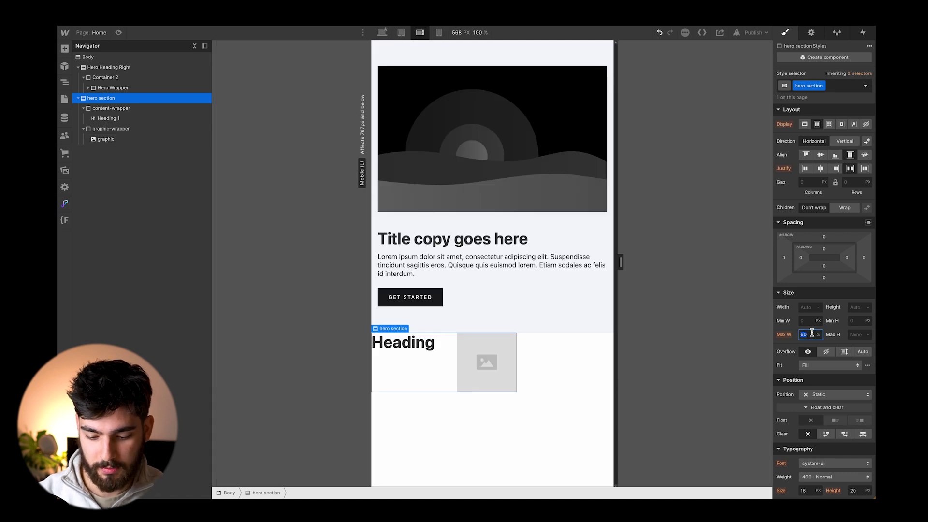
{"action": "type", "text": "70"}
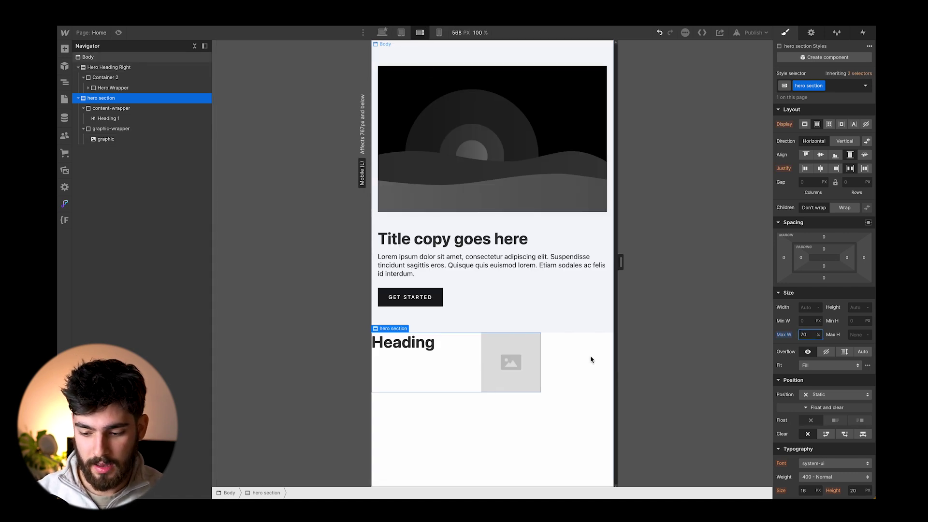
{"action": "key", "text": "Return"}
- Compare the hero section's layout across the mobile and tablet breakpoints, ending on the desktop breakpoint
{"action": "key", "text": "shift+4"}
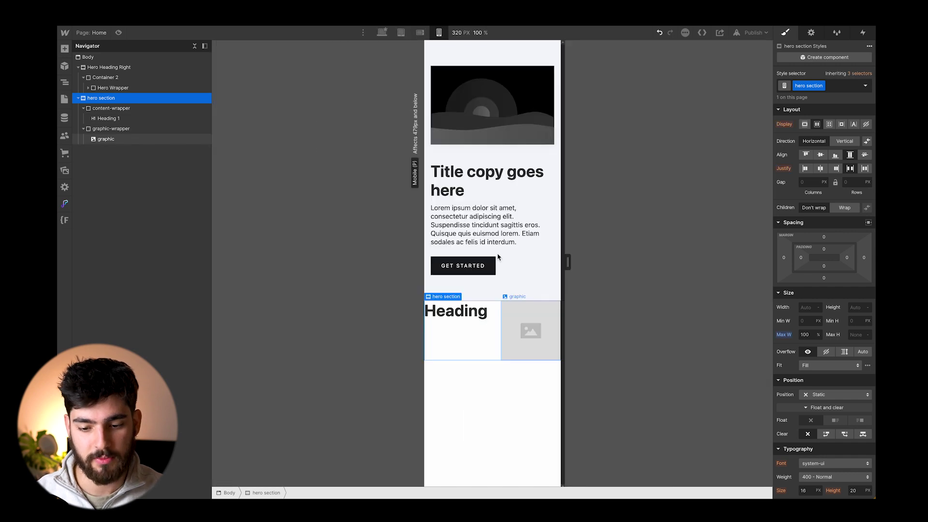
{"action": "key", "text": "shift+1"}
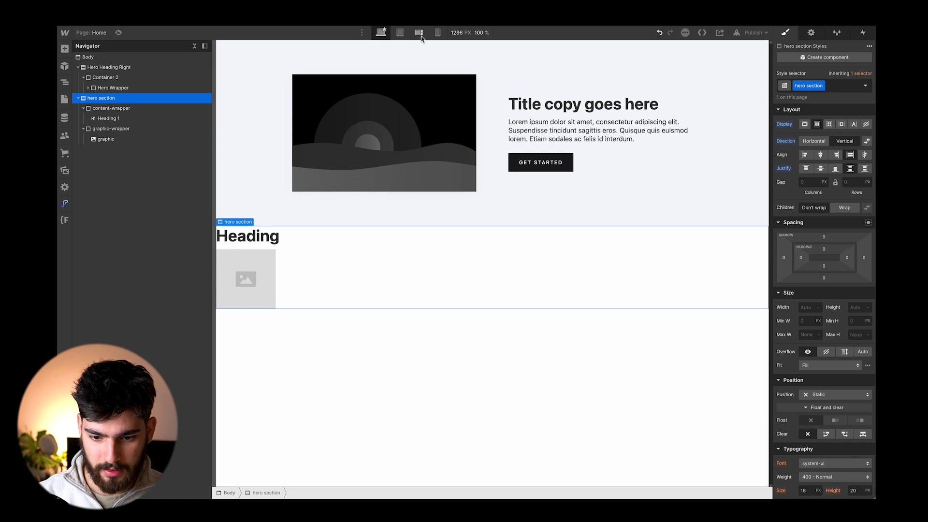
{"action": "left_click", "coordinate": [400, 33]}
{"action": "key", "text": "shift+3"}
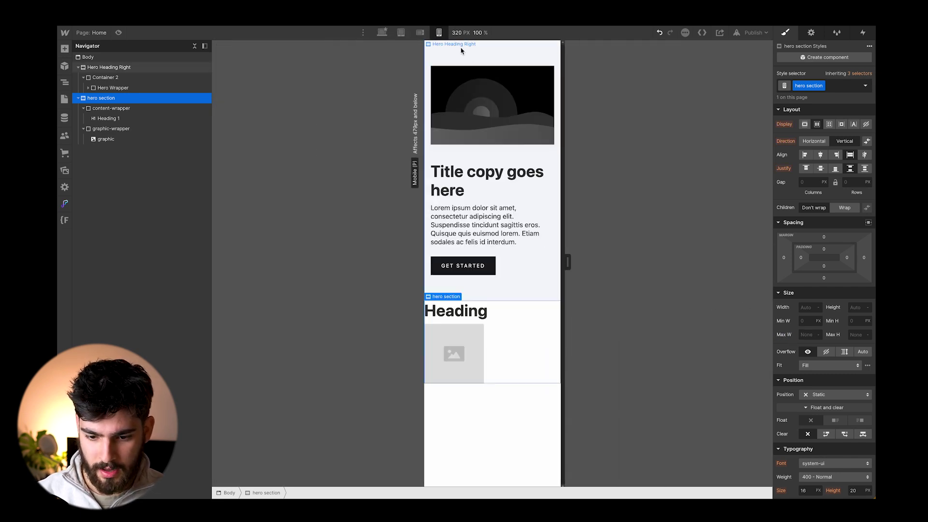
{"action": "key", "text": "shift+1"}
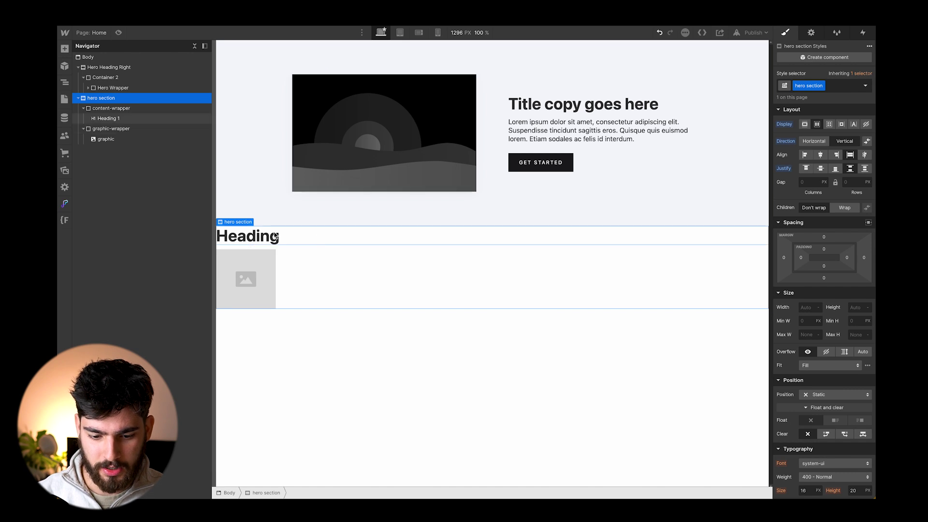
- Enlarge the placeholder graphic in the hero section and change the heading text above it to "cms title blog"
{"action": "left_click", "coordinate": [278, 297]}
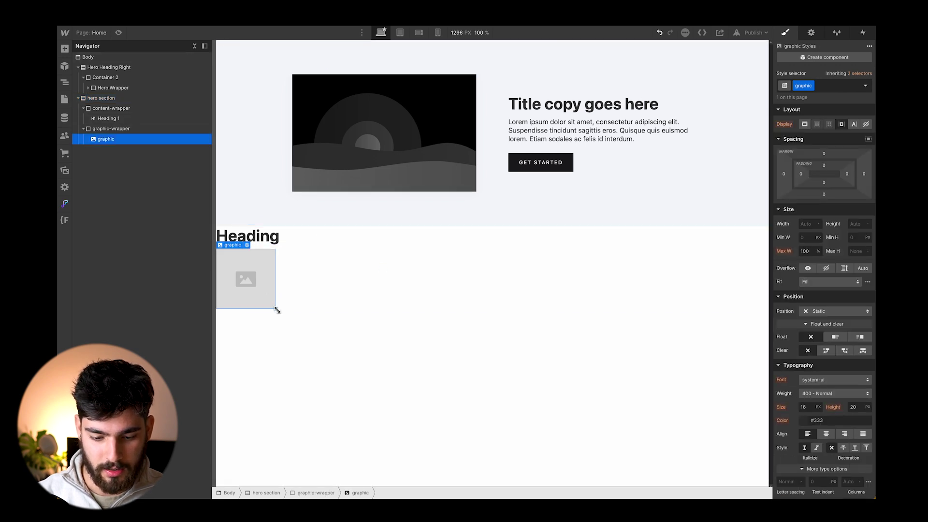
{"action": "left_click_drag", "start_coordinate": [276, 307], "coordinate": [353, 352]}
{"action": "double_click", "coordinate": [247, 235]}
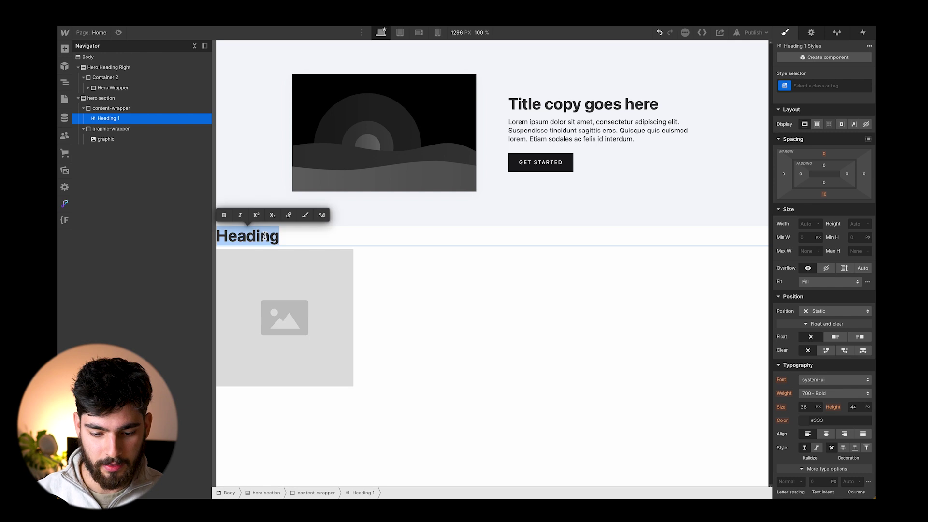
{"action": "type", "text": "cms title blog"}
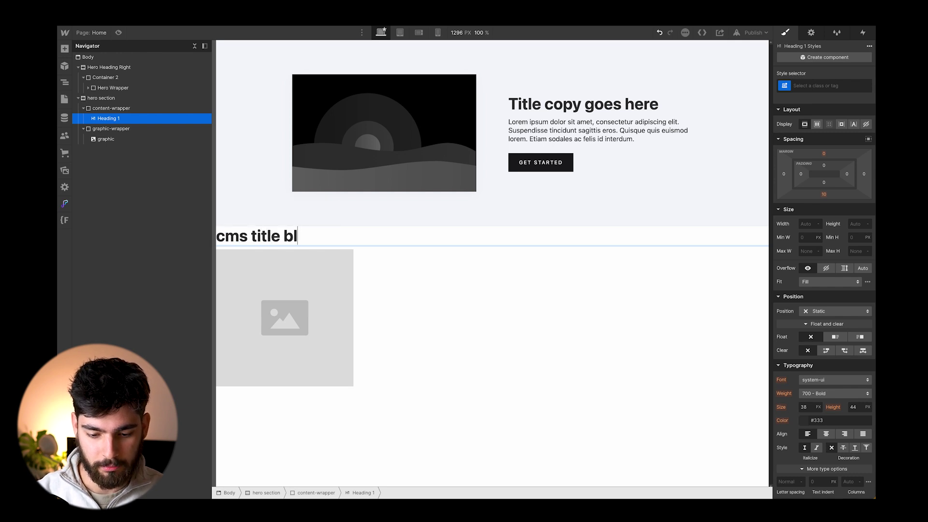
{"action": "key", "text": "Escape"}
- Turn the hero section into a component named "cms card" and set its background color to #a4a4a4
{"action": "left_click", "coordinate": [491, 283]}
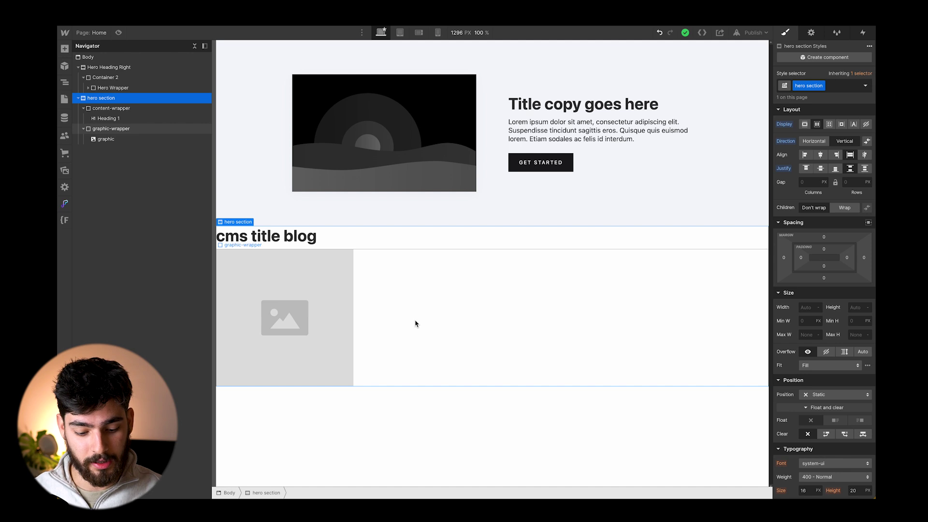
{"action": "key", "text": "shift+a"}
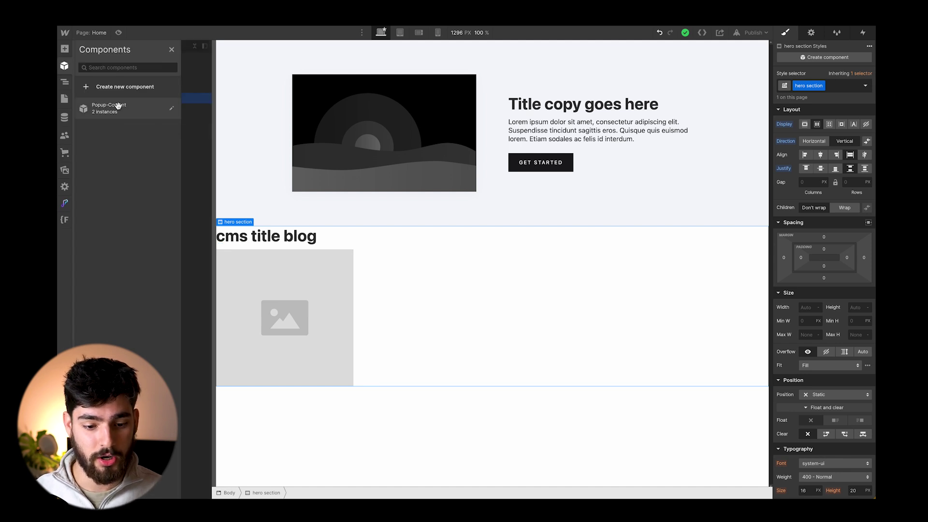
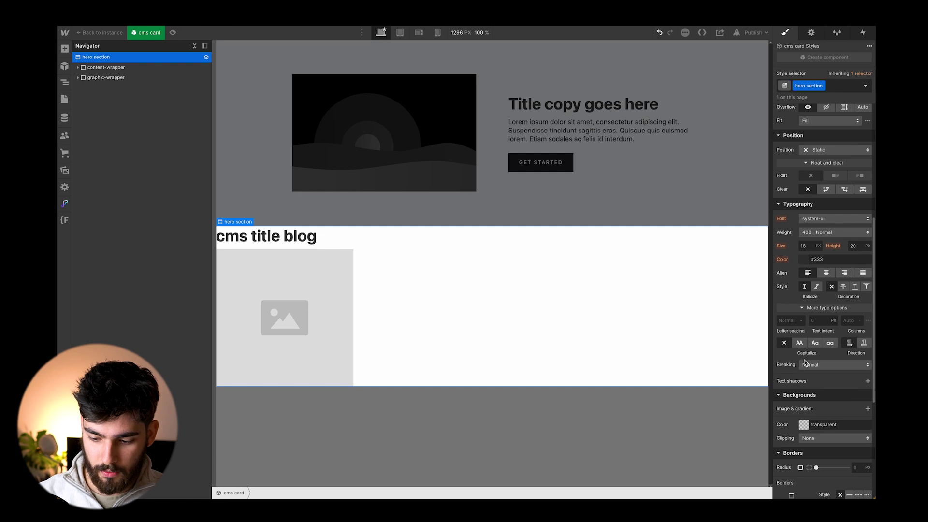
{"action": "left_click", "coordinate": [803, 424]}
{"action": "left_click_drag", "start_coordinate": [799, 318], "coordinate": [777, 311]}
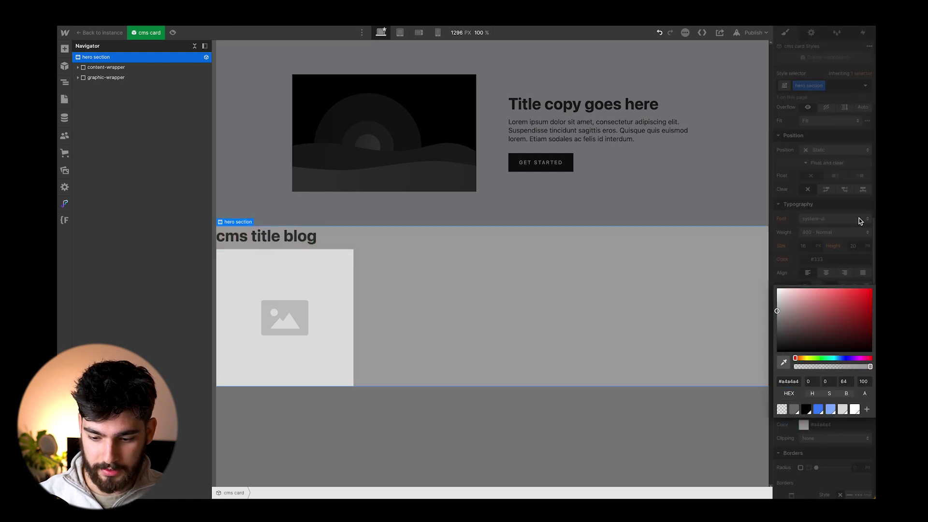
{"action": "left_click", "coordinate": [262, 222]}
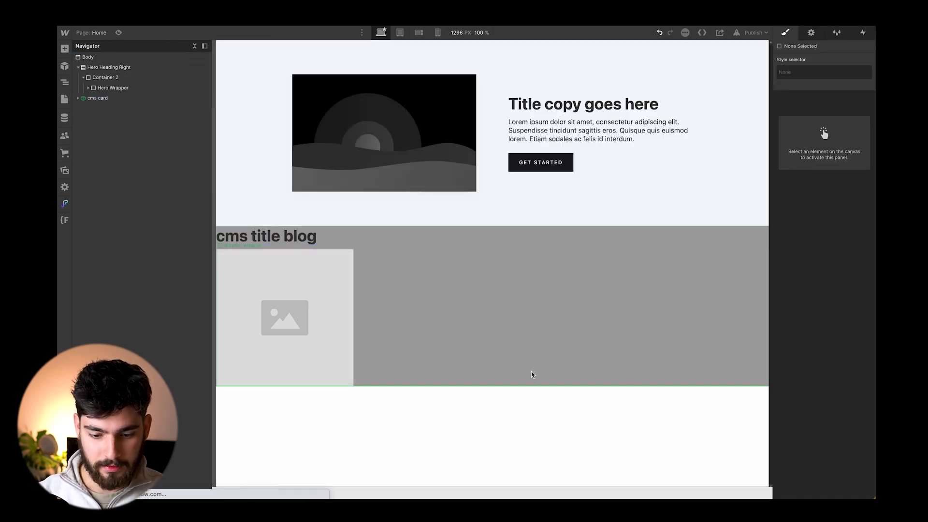
- Add a Grid element to the page body, below the cms card
{"action": "left_click", "coordinate": [426, 307]}
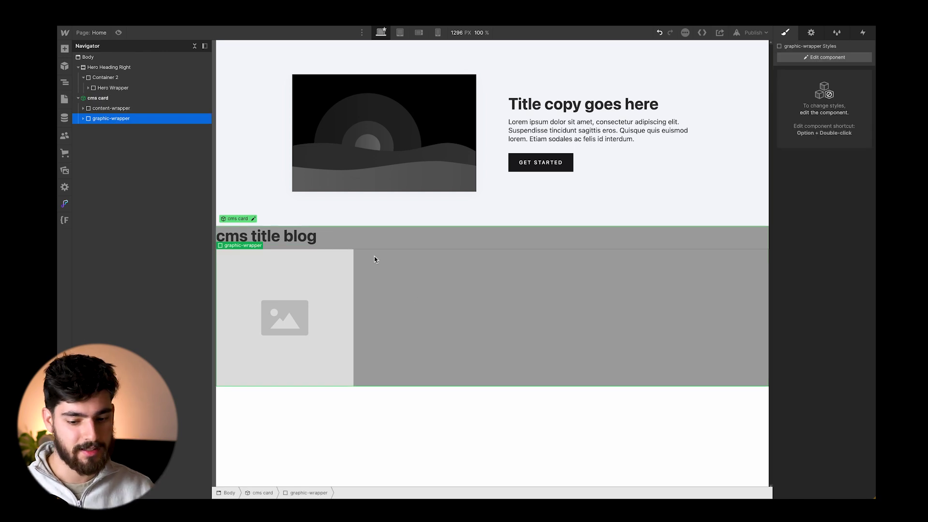
{"action": "left_click", "coordinate": [103, 99]}
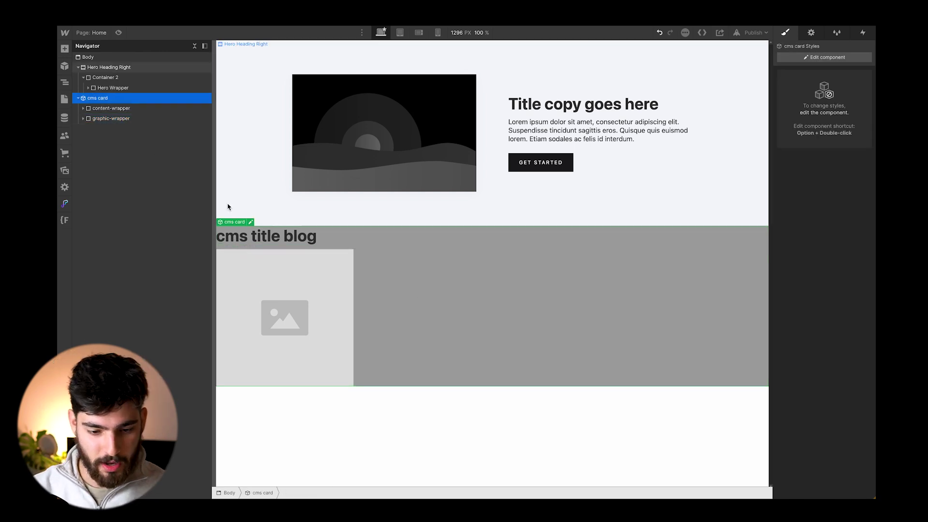
{"action": "left_click", "coordinate": [88, 57]}
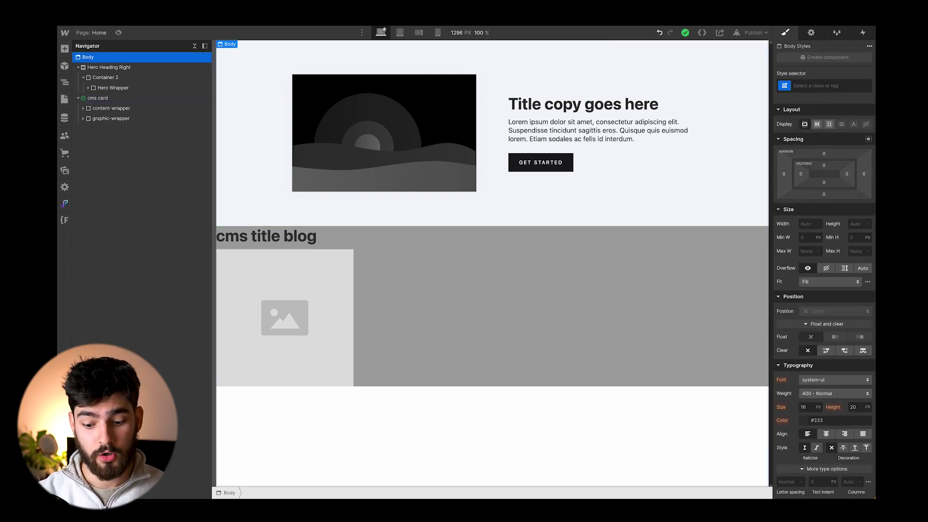
{"action": "key", "text": "ctrl+e"}
{"action": "type", "text": "grid"}
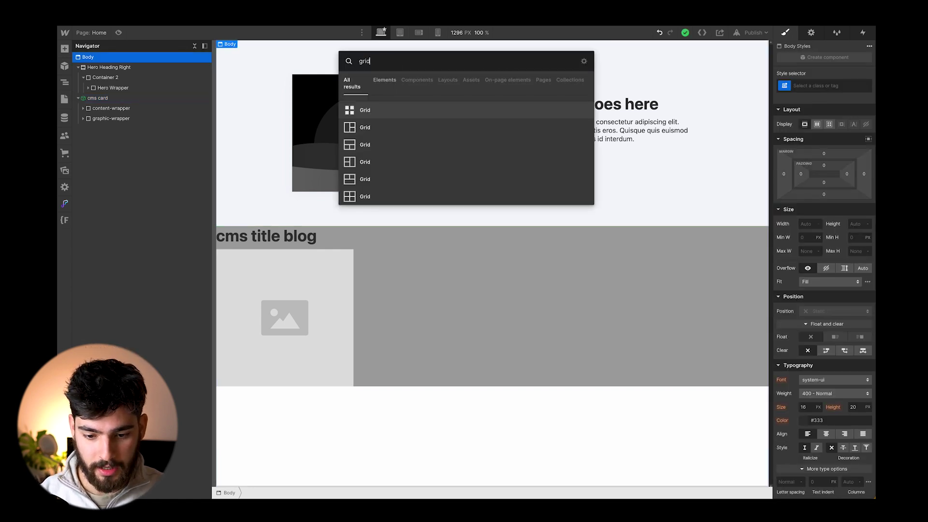
{"action": "key", "text": "Return"}
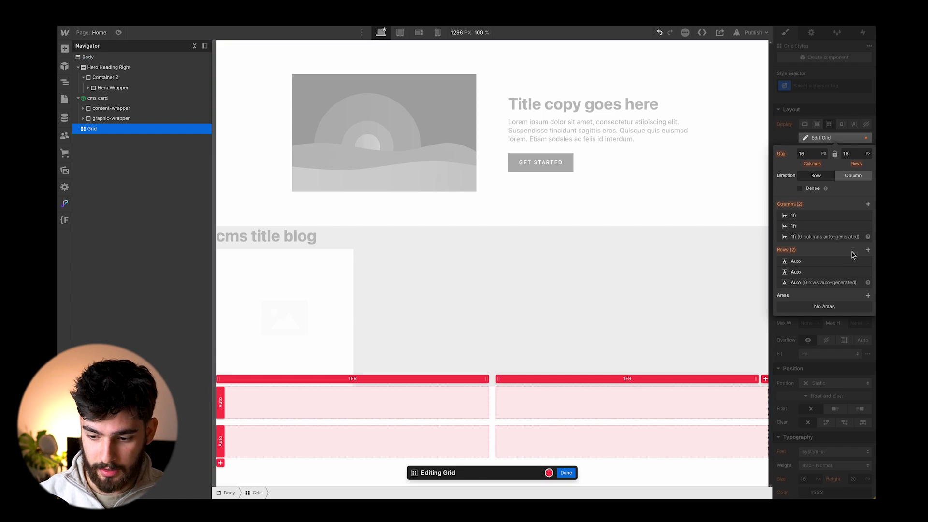
- Give the grid three columns and one row, and nest the cms card inside it
{"action": "left_click", "coordinate": [868, 204]}
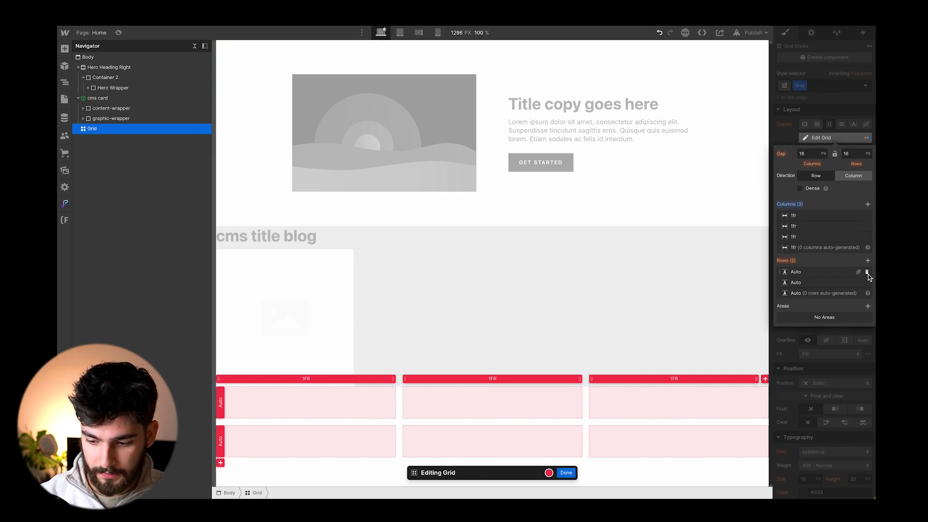
{"action": "left_click", "coordinate": [865, 271]}
{"action": "left_click", "coordinate": [566, 473]}
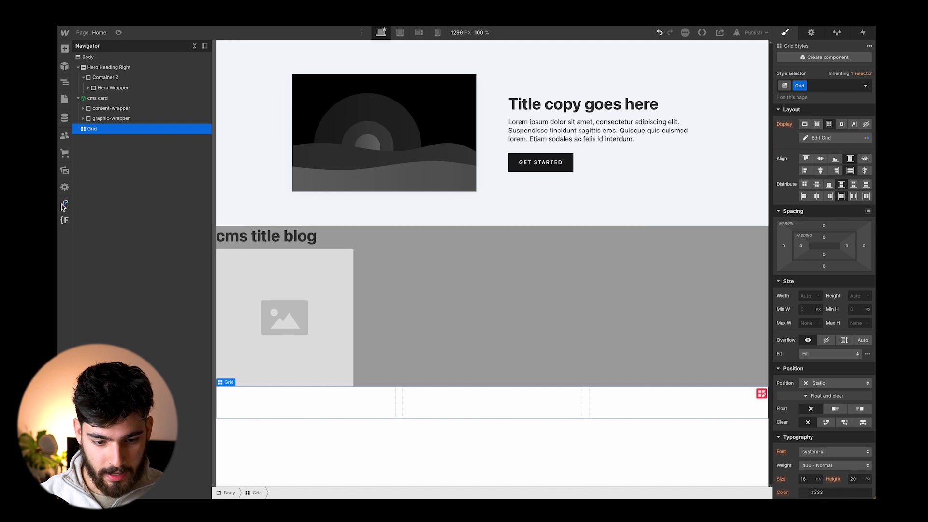
{"action": "mouse_move", "coordinate": [93, 98]}
{"action": "left_mouse_down"}
{"action": "mouse_move", "coordinate": [103, 122]}
{"action": "mouse_move", "coordinate": [91, 98]}
{"action": "mouse_move", "coordinate": [91, 109]}
{"action": "left_mouse_up"}
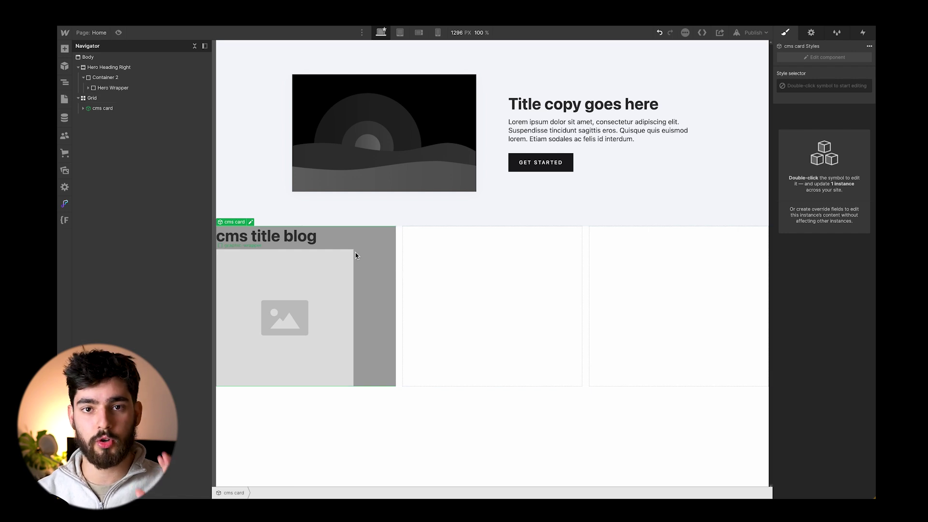
- Try a hand-built card in the grid's second cell, using a div block with an image and a heading, and delete it
{"action": "left_click", "coordinate": [475, 294]}
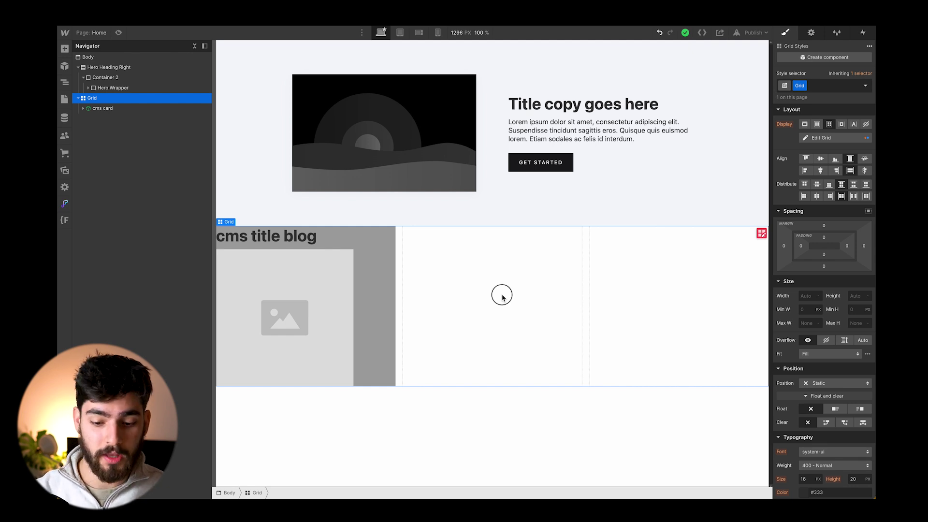
{"action": "key", "text": "super+k"}
{"action": "type", "text": "div"}
{"action": "key", "text": "Return"}
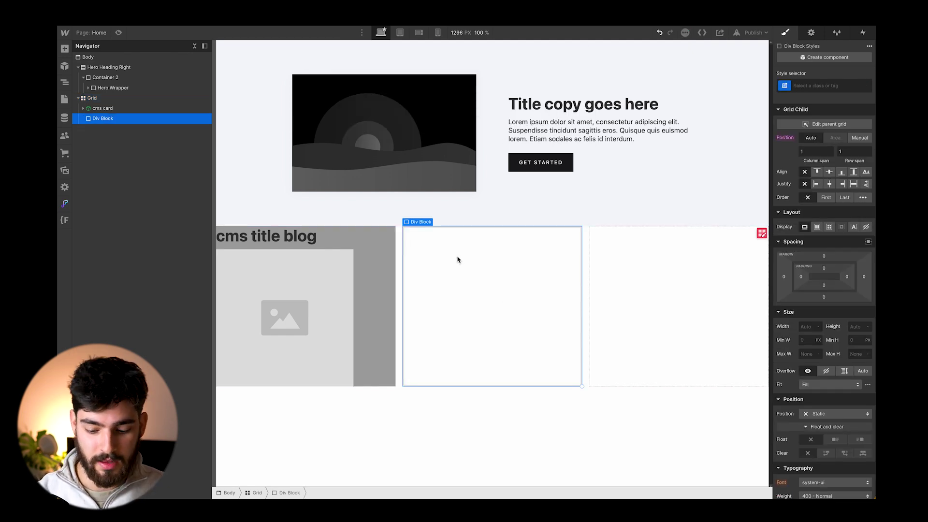
{"action": "key", "text": "super+k"}
{"action": "type", "text": "image"}
{"action": "key", "text": "Return"}
{"action": "key", "text": "super+k"}
{"action": "type", "text": "head"}
{"action": "key", "text": "Return"}
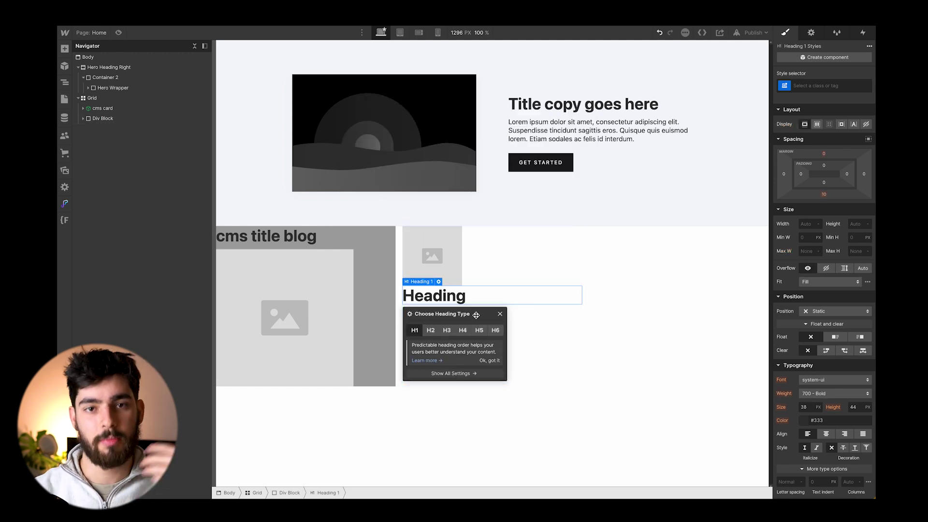
{"action": "left_click", "coordinate": [569, 370]}
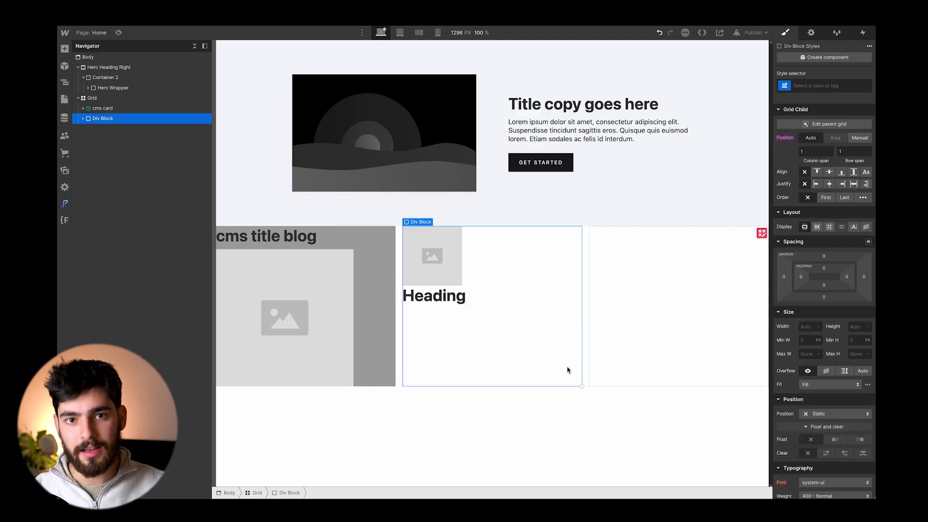
{"action": "key", "text": "Delete"}
- Copy the cms card and paste it twice to fill the grid's second and third cells
{"action": "left_click", "coordinate": [361, 344]}
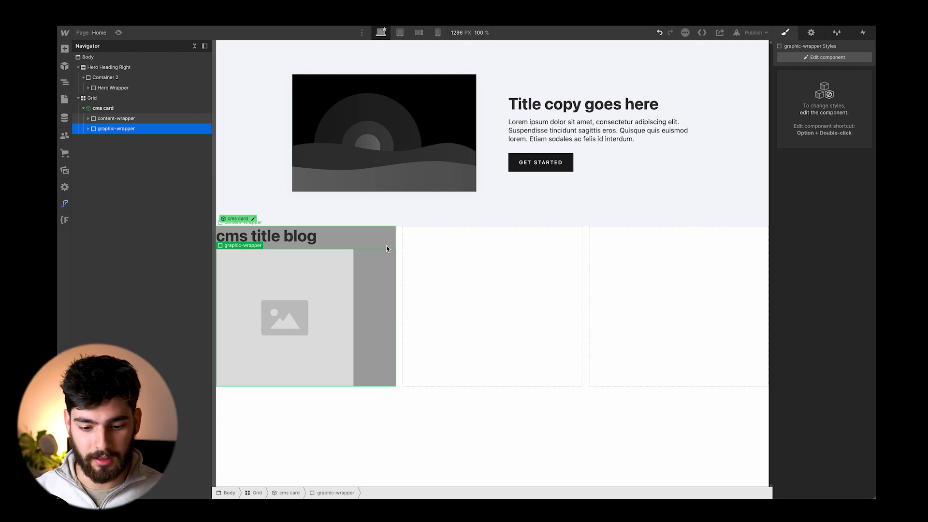
{"action": "left_click", "coordinate": [145, 108]}
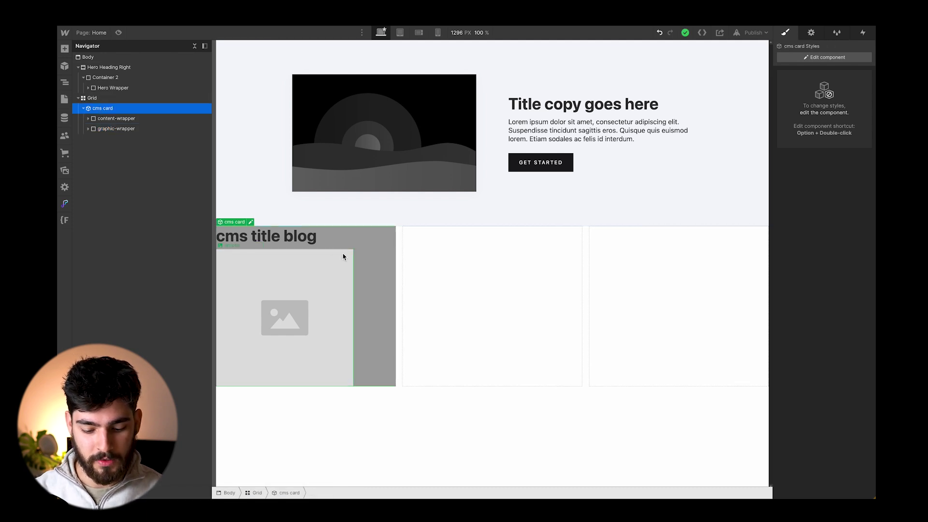
{"action": "key", "text": "super+c"}
{"action": "left_click", "coordinate": [370, 259]}
{"action": "key", "text": "super+v"}
{"action": "key", "text": "super+v"}
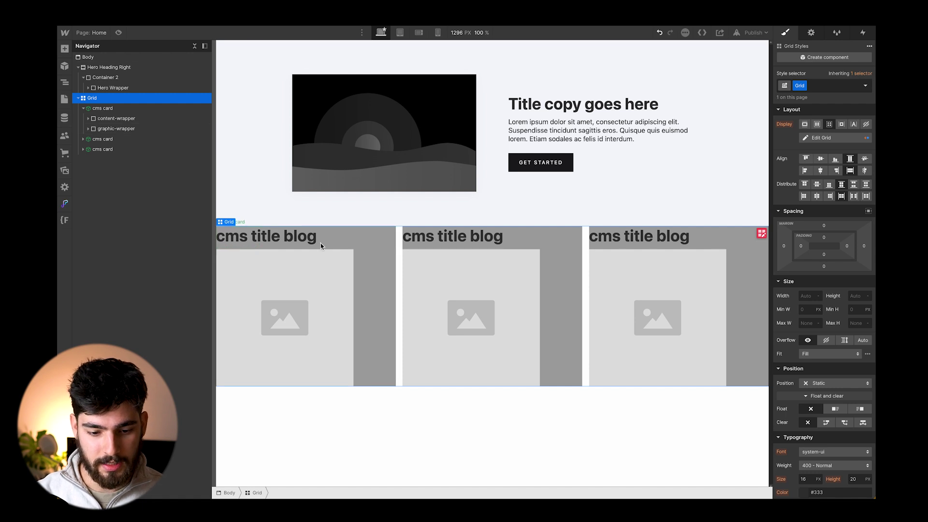
- Edit the cms card component so its contents are aligned to the center with a row gap of 2 rem
{"action": "left_click", "coordinate": [350, 269]}
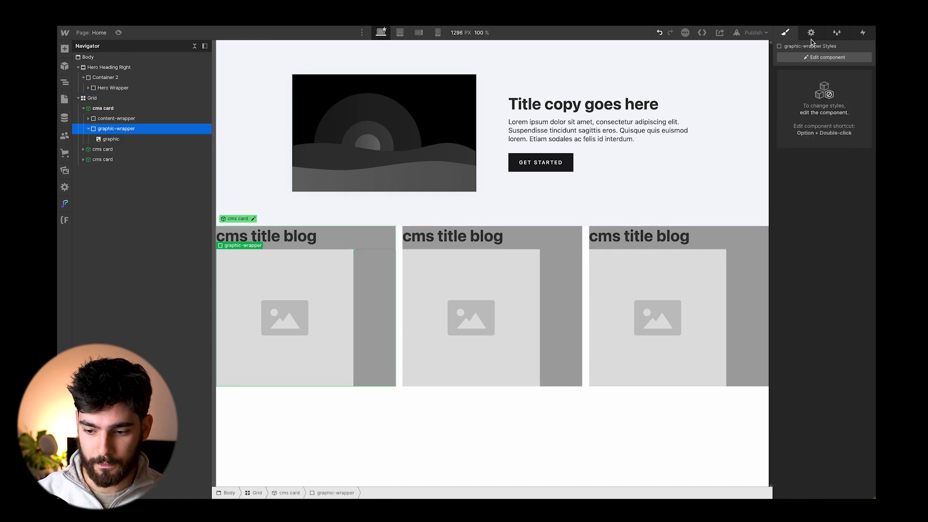
{"action": "left_click", "coordinate": [820, 59]}
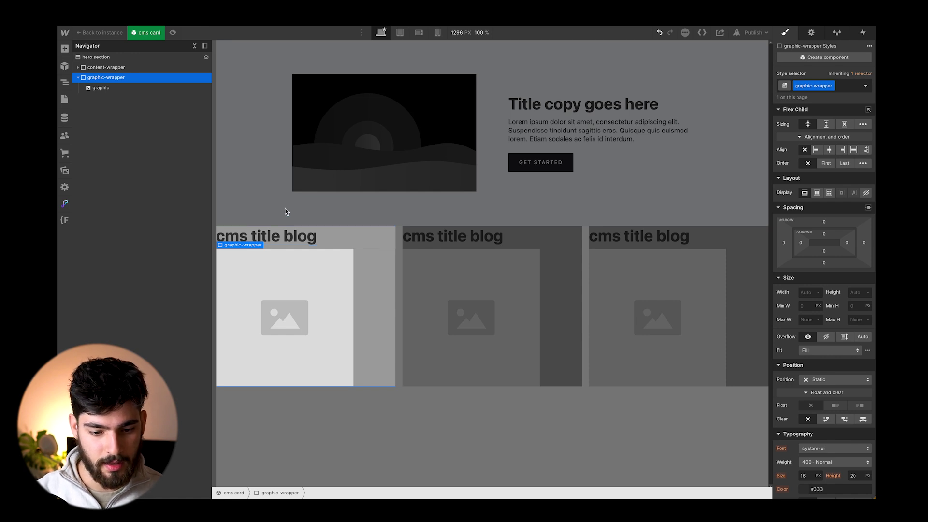
{"action": "key", "text": "Escape"}
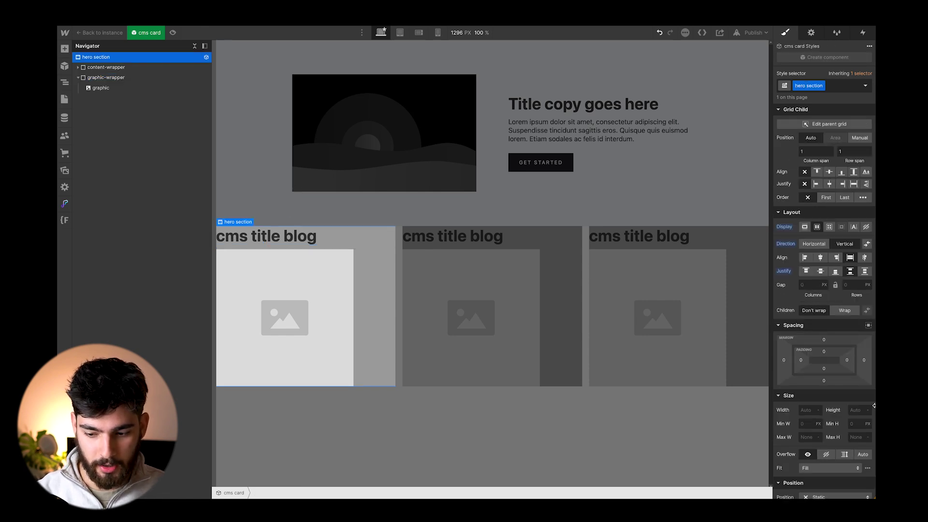
{"action": "left_click", "coordinate": [820, 257]}
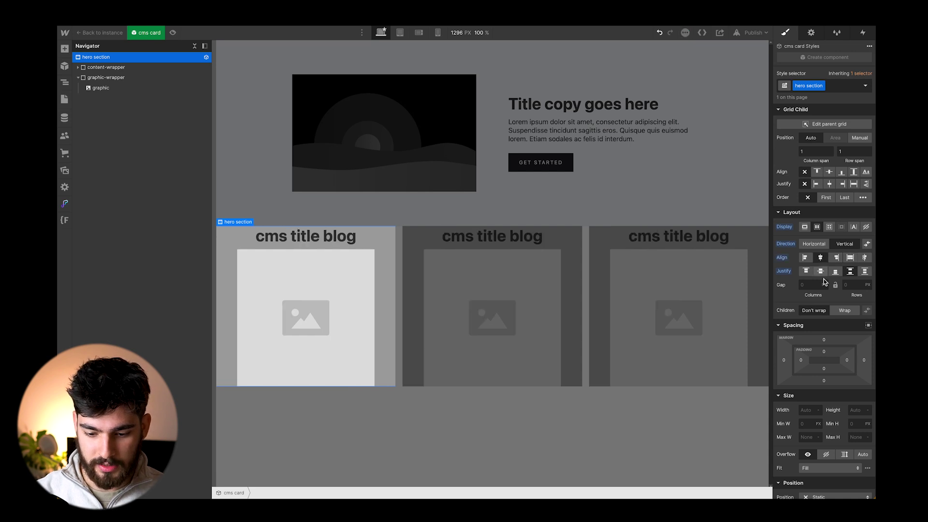
{"action": "left_click", "coordinate": [850, 284]}
{"action": "type", "text": "2rem"}
{"action": "key", "text": "Return"}
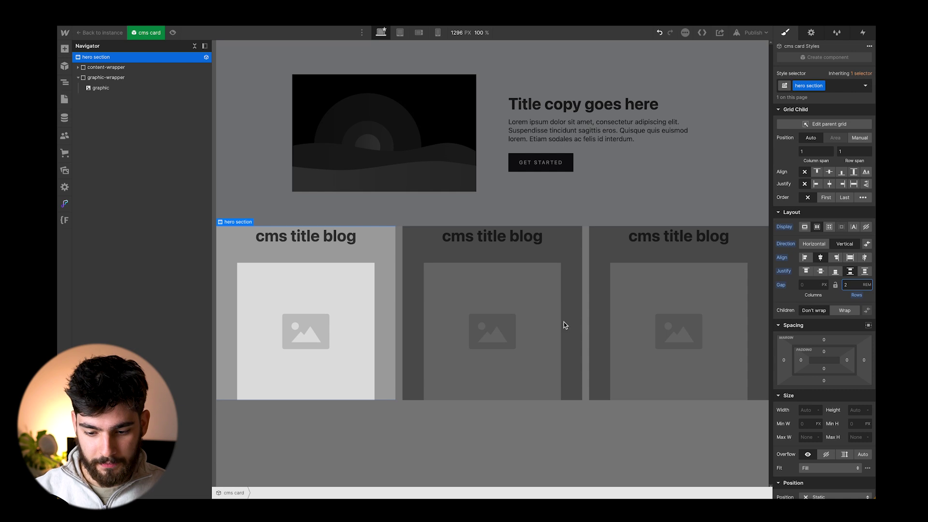
- Set the background color of the cms card component's hero section to #c1c1c1
{"action": "scroll", "coordinate": [824, 388], "scroll_direction": "down", "scroll_amount": 3}
{"action": "scroll", "coordinate": [824, 387], "scroll_direction": "down", "scroll_amount": 3}
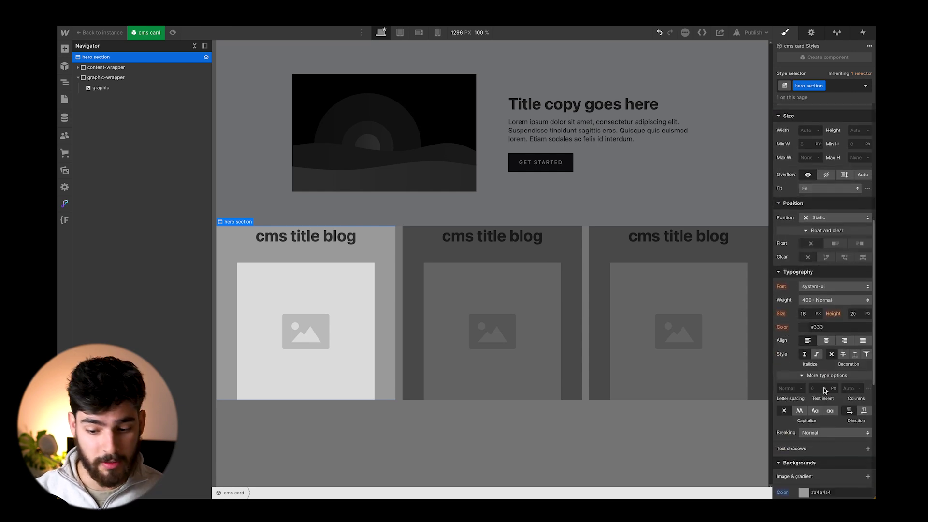
{"action": "left_click", "coordinate": [803, 491]}
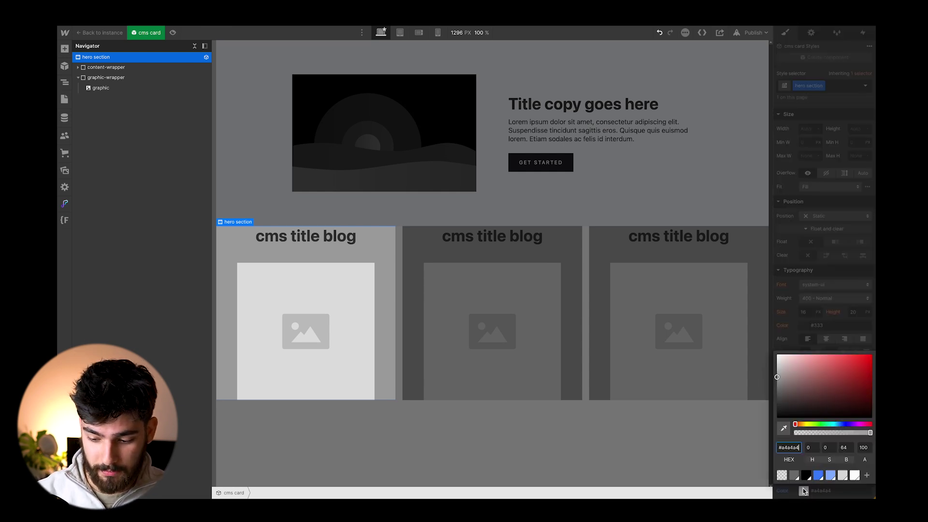
{"action": "left_click", "coordinate": [784, 369]}
{"action": "left_click_drag", "start_coordinate": [784, 370], "coordinate": [776, 370]}
{"action": "left_click", "coordinate": [846, 304]}
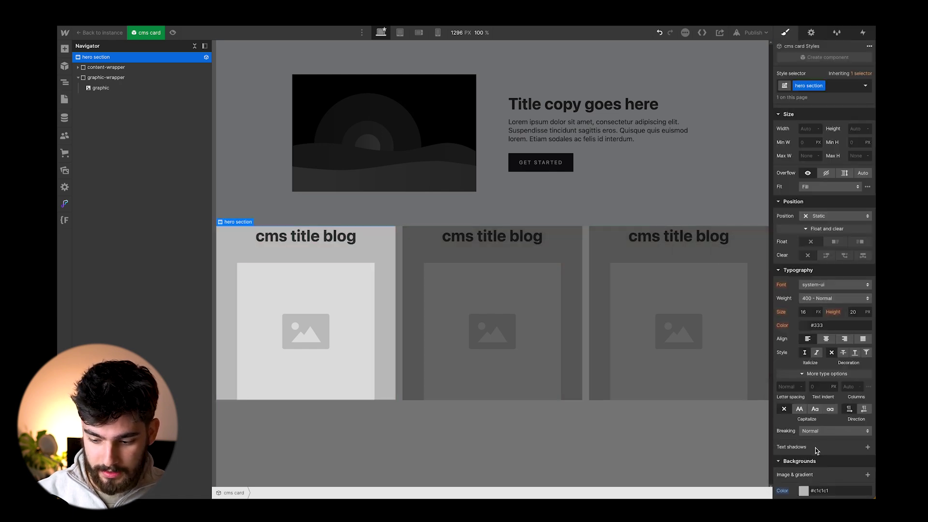
- Give the cms card a solid 1 px border in light gray #cdcdcd, finish editing the component, and preview the page
{"action": "scroll", "coordinate": [816, 435], "scroll_direction": "down", "scroll_amount": 3}
{"action": "left_click", "coordinate": [848, 406]}
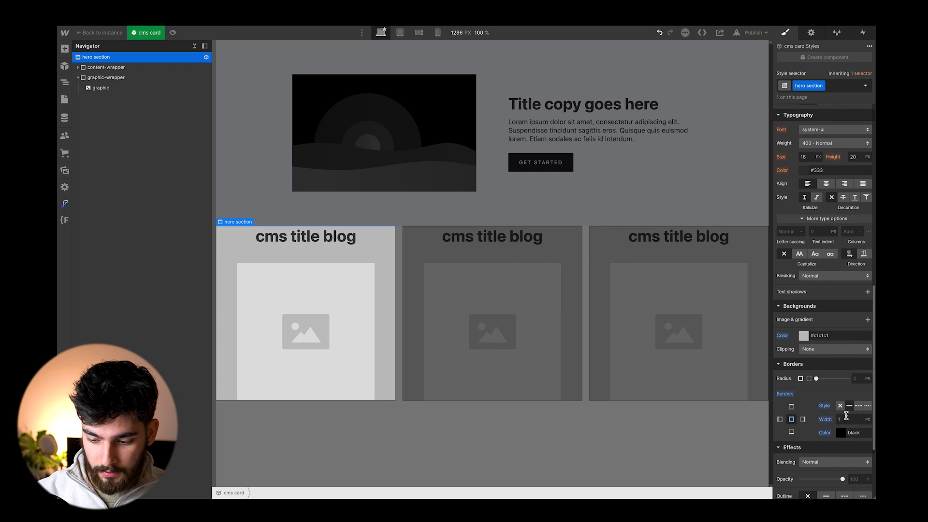
{"action": "left_click", "coordinate": [841, 433]}
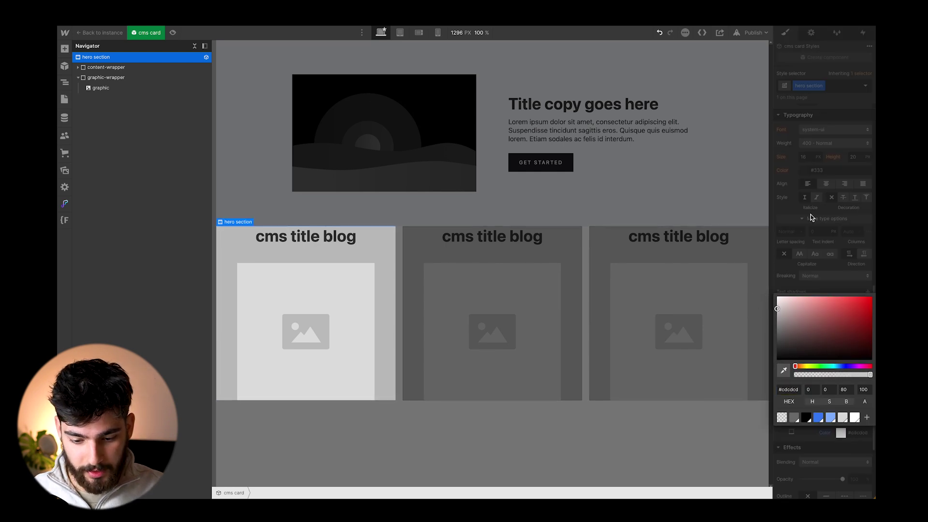
{"action": "left_click", "coordinate": [469, 351]}
{"action": "left_click", "coordinate": [471, 371]}
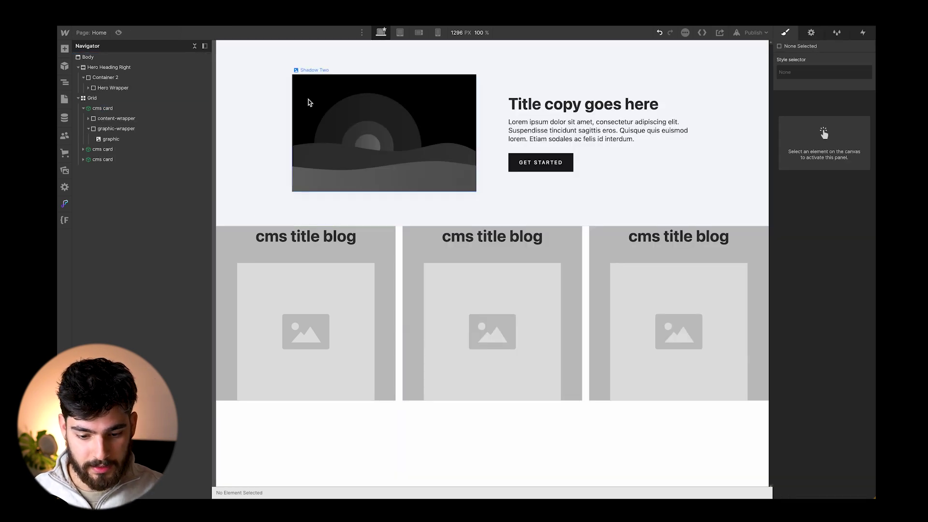
{"action": "left_click", "coordinate": [117, 32]}
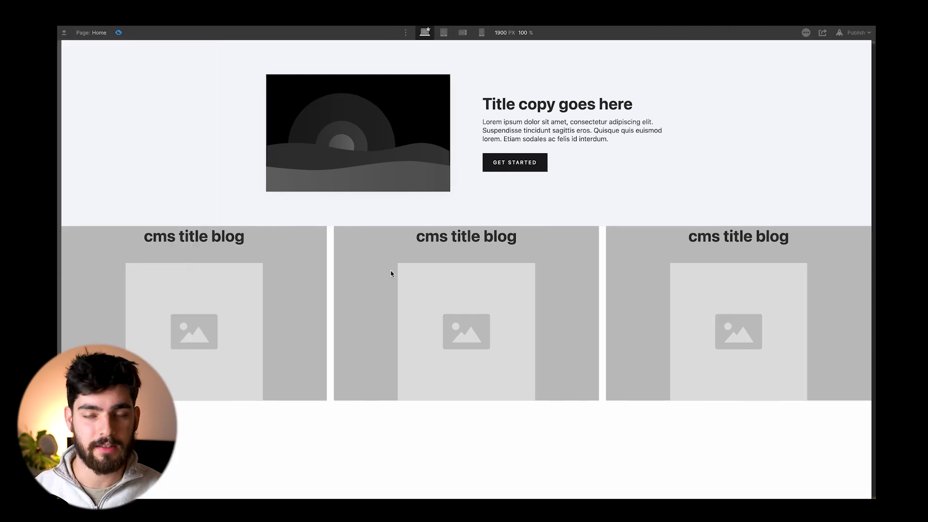
- Exit the preview and open the Style Guide page, targeting the All H1 Headings tag on the global font sample heading
{"action": "left_click", "coordinate": [118, 32]}
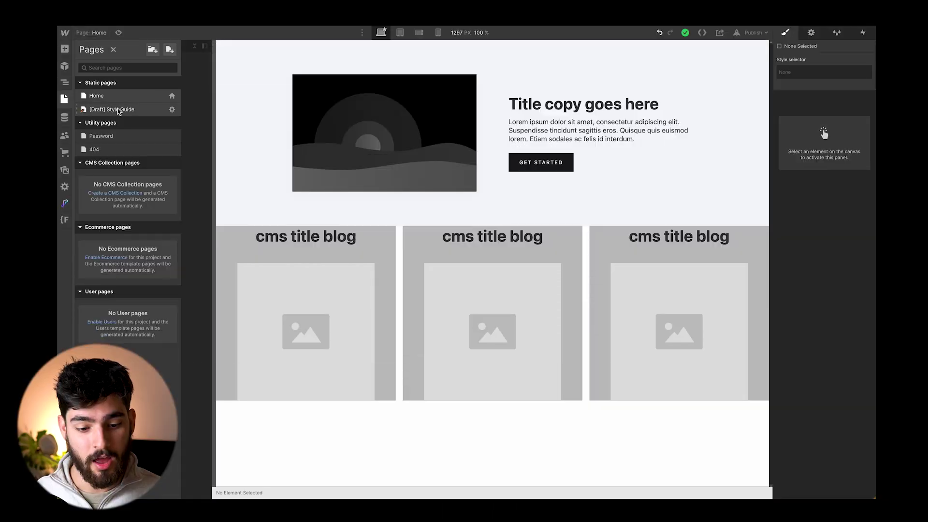
{"action": "left_click", "coordinate": [140, 109]}
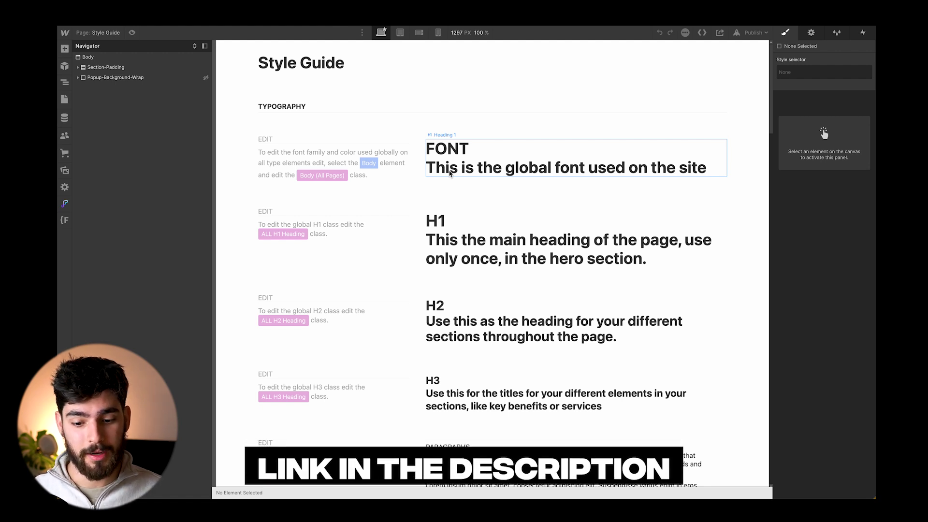
{"action": "scroll", "coordinate": [449, 173], "scroll_direction": "down", "scroll_amount": 1}
{"action": "left_click", "coordinate": [453, 143]}
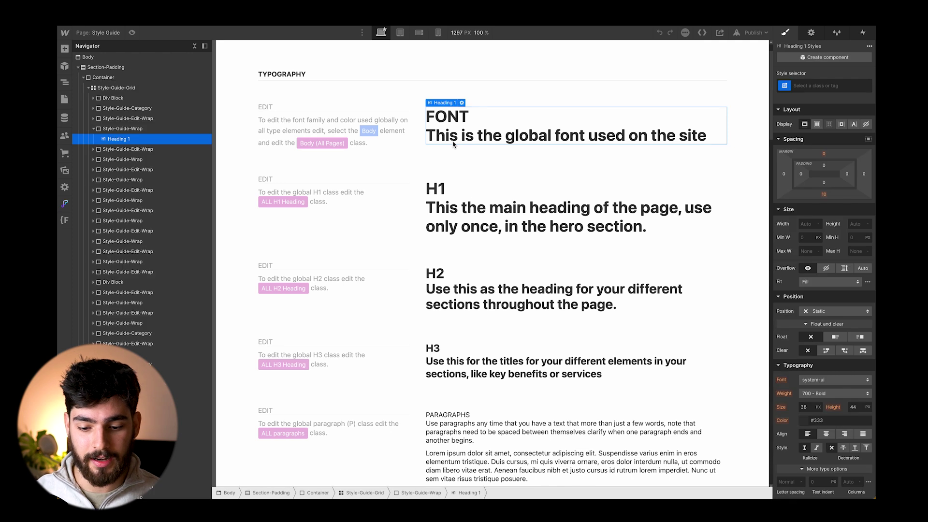
{"action": "left_click", "coordinate": [816, 84]}
{"action": "left_click", "coordinate": [806, 136]}
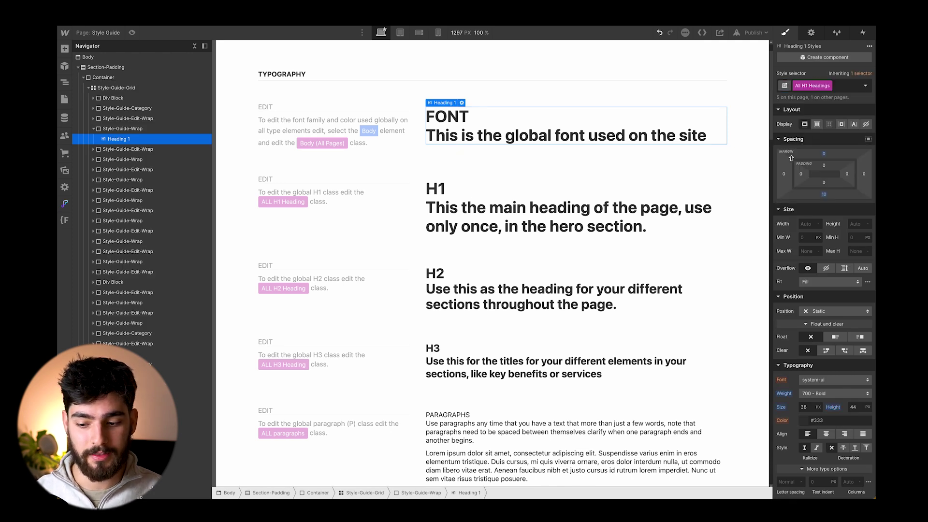
{"action": "key", "text": "Escape"}
- Edit the Primary Brand Color swatch in the Style Guide's color section to #3b3ef7 and save it
{"action": "scroll", "coordinate": [398, 257], "scroll_direction": "down", "scroll_amount": 2}
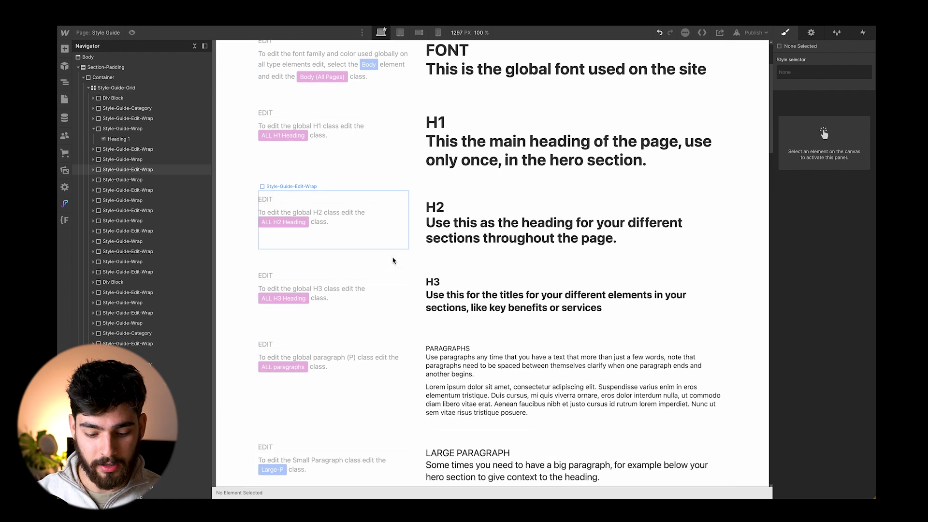
{"action": "scroll", "coordinate": [394, 260], "scroll_direction": "up", "scroll_amount": 4}
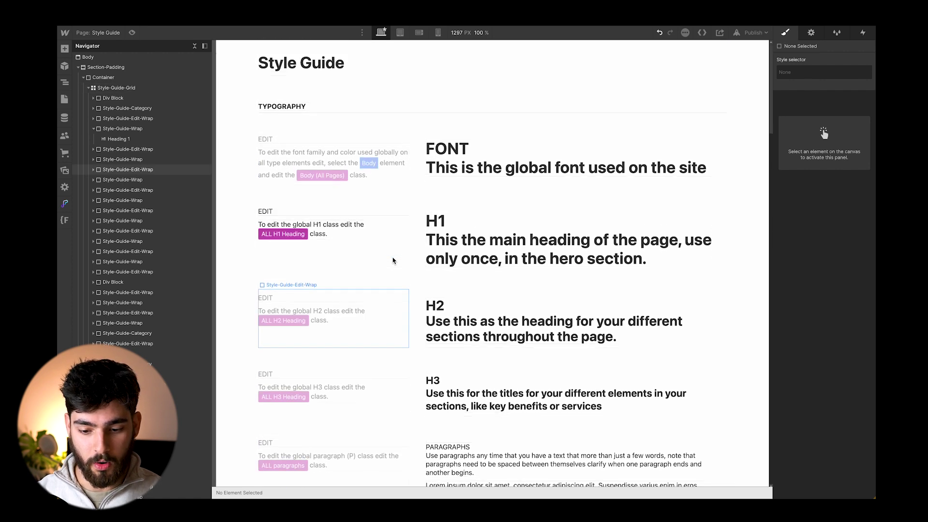
{"action": "scroll", "coordinate": [393, 261], "scroll_direction": "down", "scroll_amount": 10}
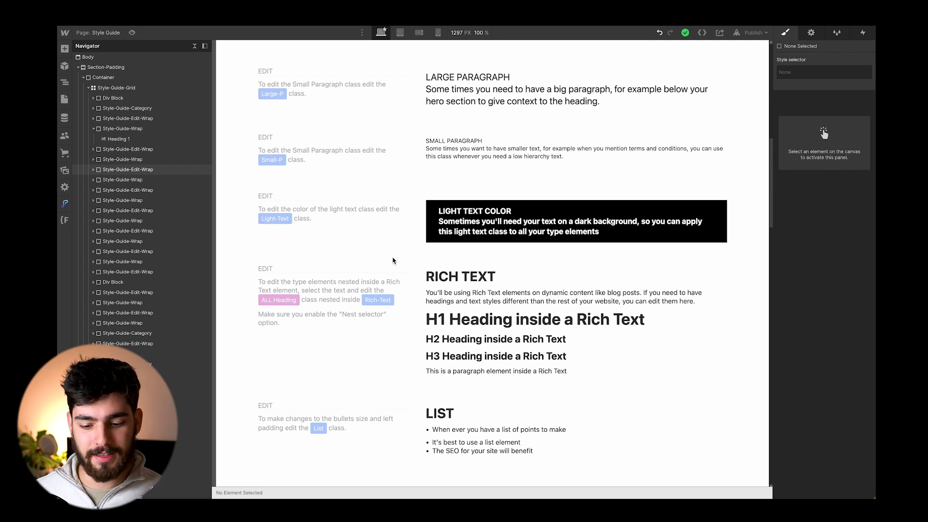
{"action": "scroll", "coordinate": [393, 261], "scroll_direction": "down", "scroll_amount": 5}
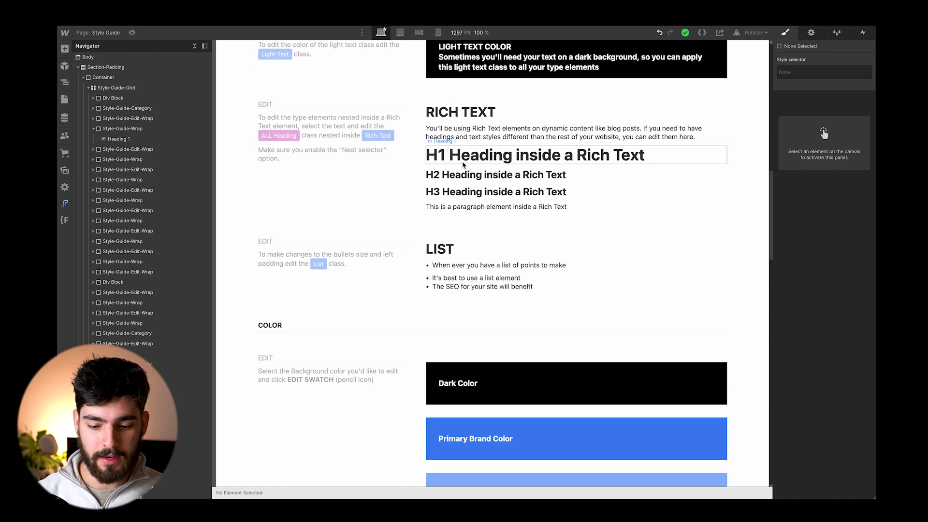
{"action": "scroll", "coordinate": [463, 164], "scroll_direction": "down", "scroll_amount": 8}
{"action": "left_click", "coordinate": [584, 182]}
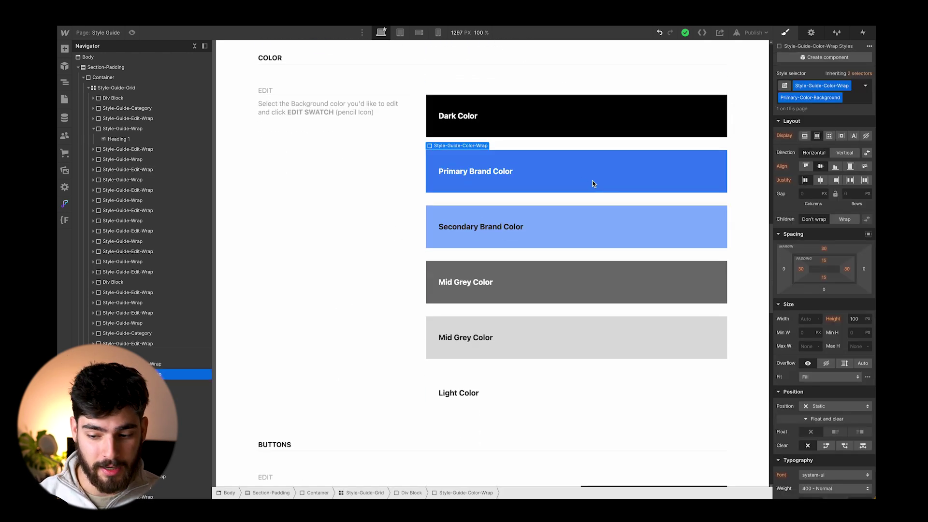
{"action": "scroll", "coordinate": [787, 320], "scroll_direction": "down", "scroll_amount": 5}
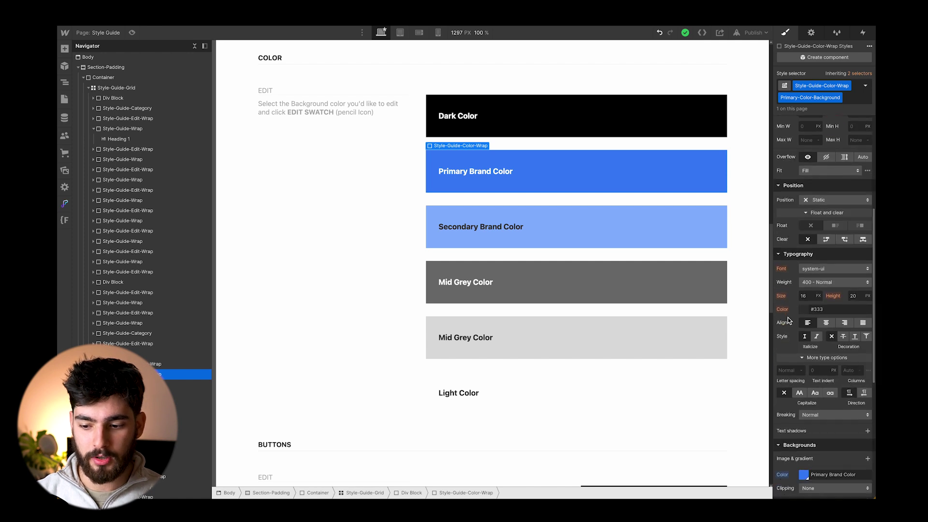
{"action": "scroll", "coordinate": [788, 321], "scroll_direction": "down", "scroll_amount": 3}
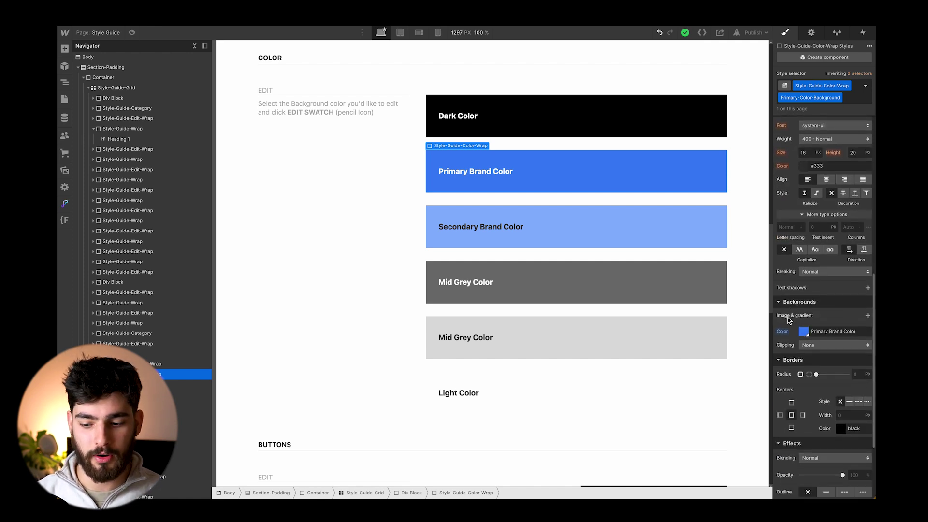
{"action": "left_click", "coordinate": [807, 333]}
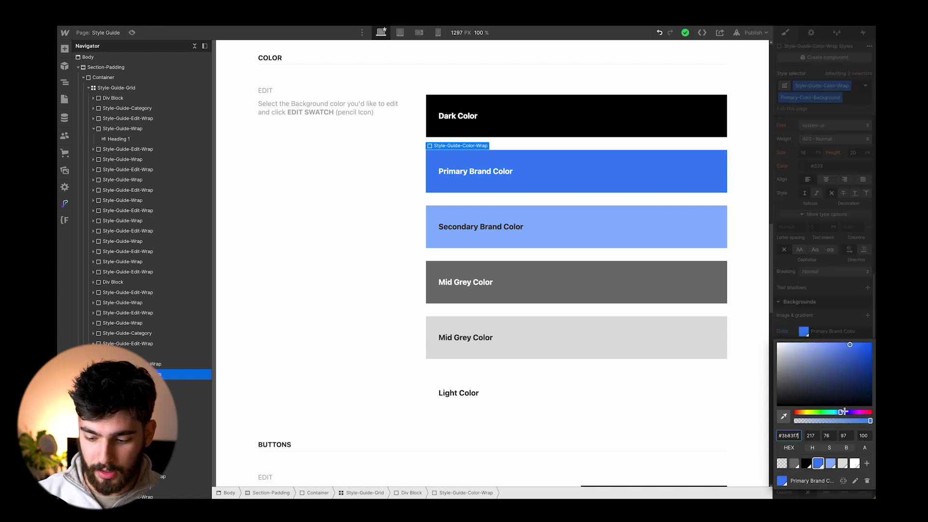
{"action": "left_click", "coordinate": [855, 481]}
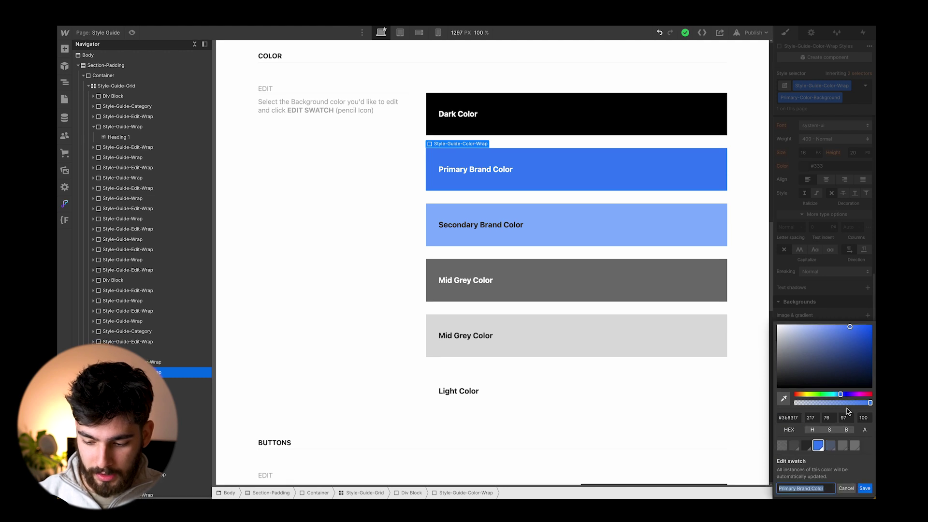
{"action": "left_click_drag", "start_coordinate": [843, 396], "coordinate": [845, 395]}
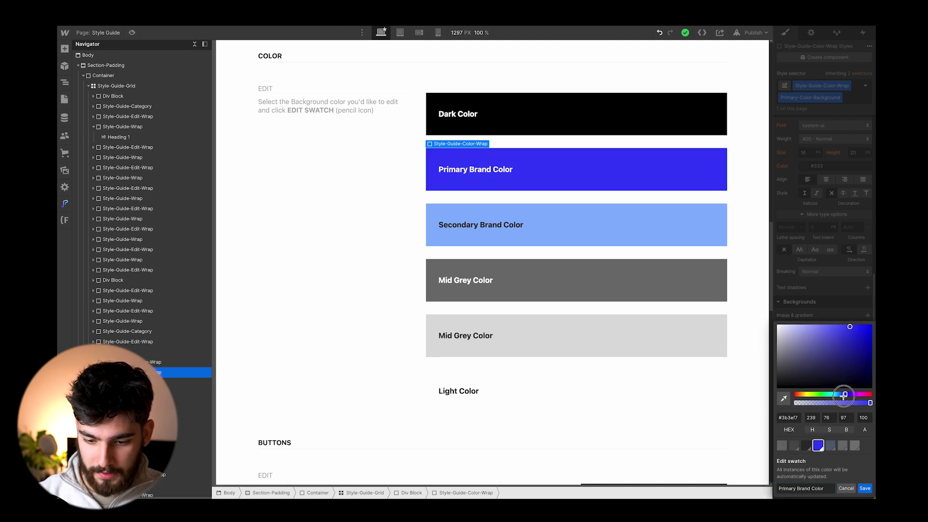
{"action": "left_click", "coordinate": [865, 489]}
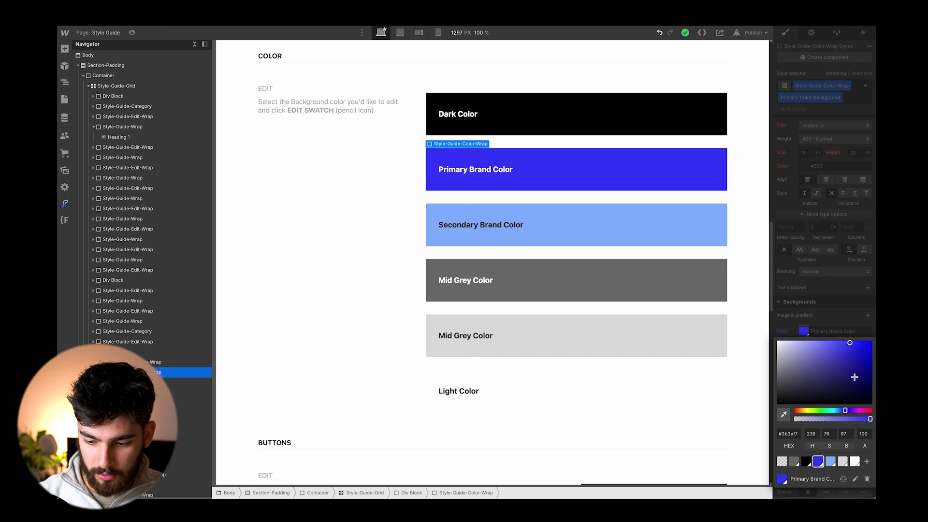
{"action": "left_click", "coordinate": [844, 320]}
- Edit the Secondary Brand Color swatch to #8996ff and save it
{"action": "left_click", "coordinate": [593, 224]}
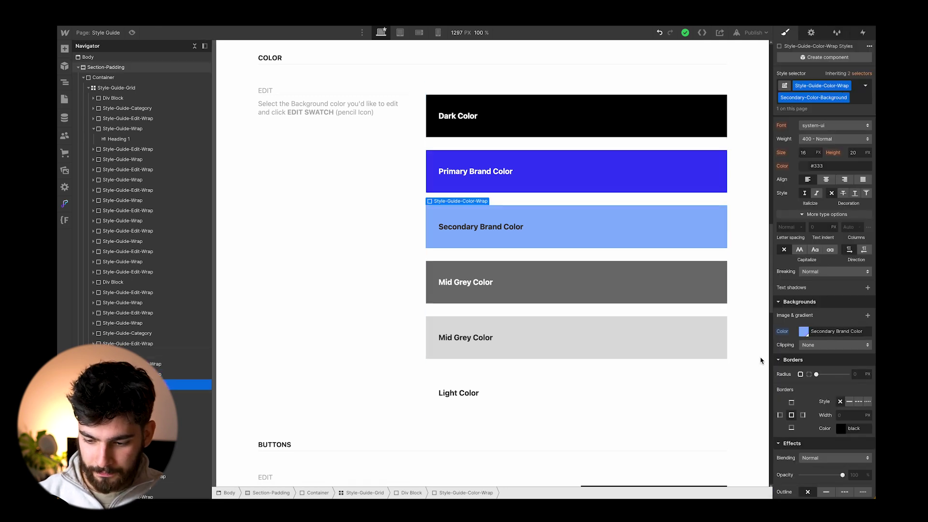
{"action": "left_click", "coordinate": [805, 333]}
{"action": "left_click", "coordinate": [854, 483]}
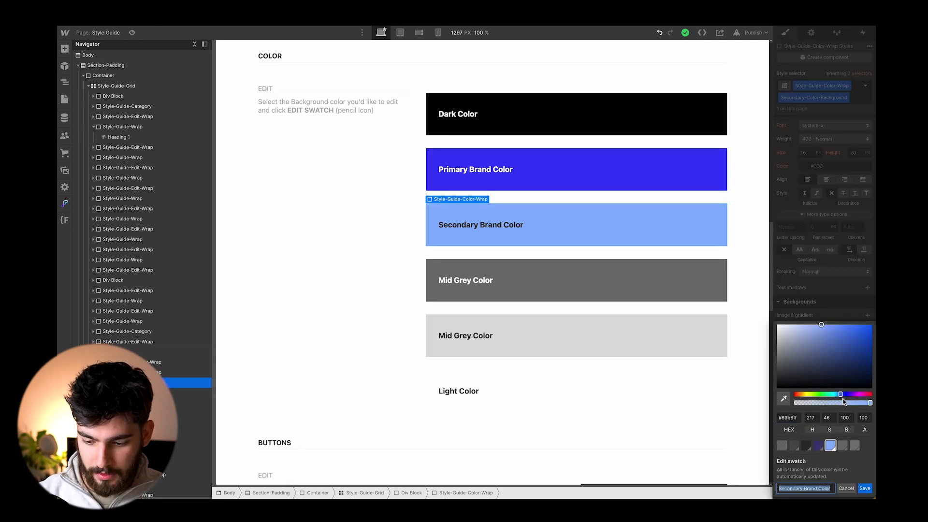
{"action": "left_click_drag", "start_coordinate": [840, 395], "coordinate": [844, 395]}
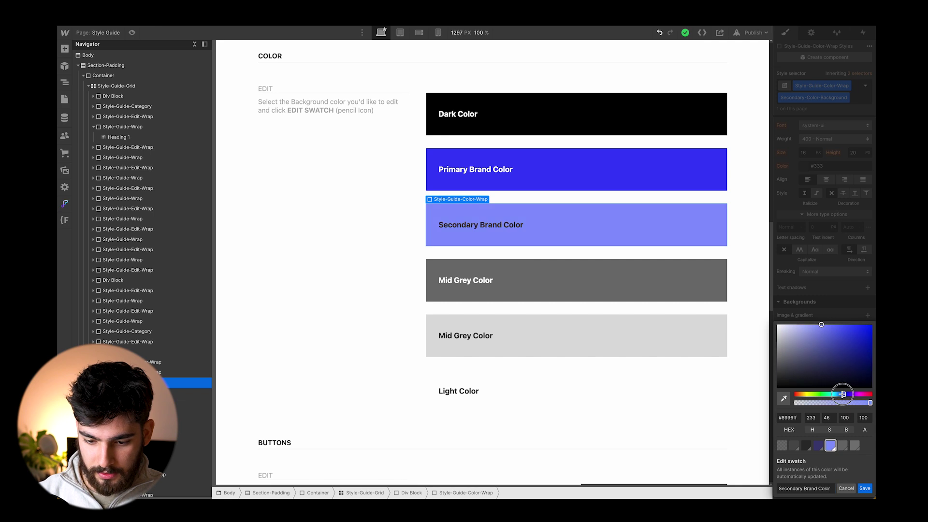
{"action": "left_click", "coordinate": [864, 489]}
{"action": "left_click", "coordinate": [627, 375]}
- Inspect the color swatches used by the filled Main Button on the light background in the Style Guide's buttons section
{"action": "scroll", "coordinate": [628, 377], "scroll_direction": "down", "scroll_amount": 10}
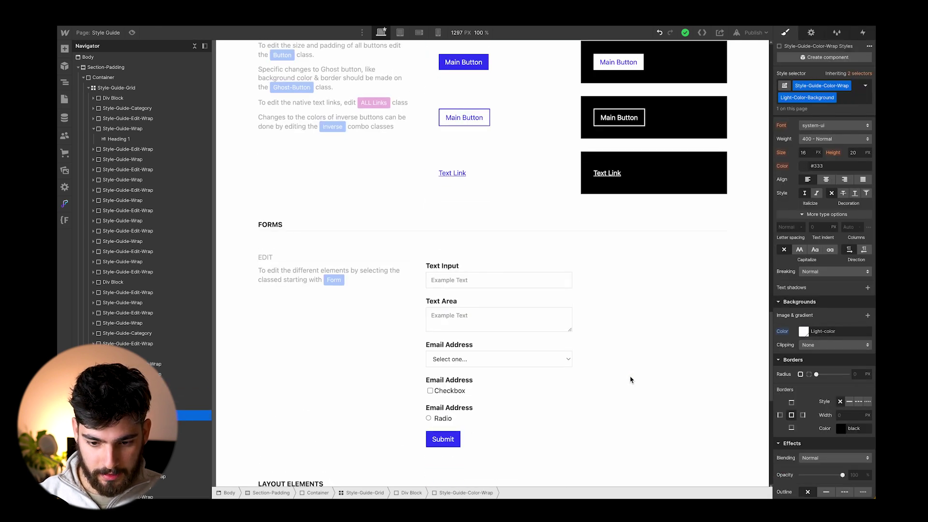
{"action": "scroll", "coordinate": [630, 379], "scroll_direction": "up", "scroll_amount": 4}
{"action": "left_click", "coordinate": [473, 240]}
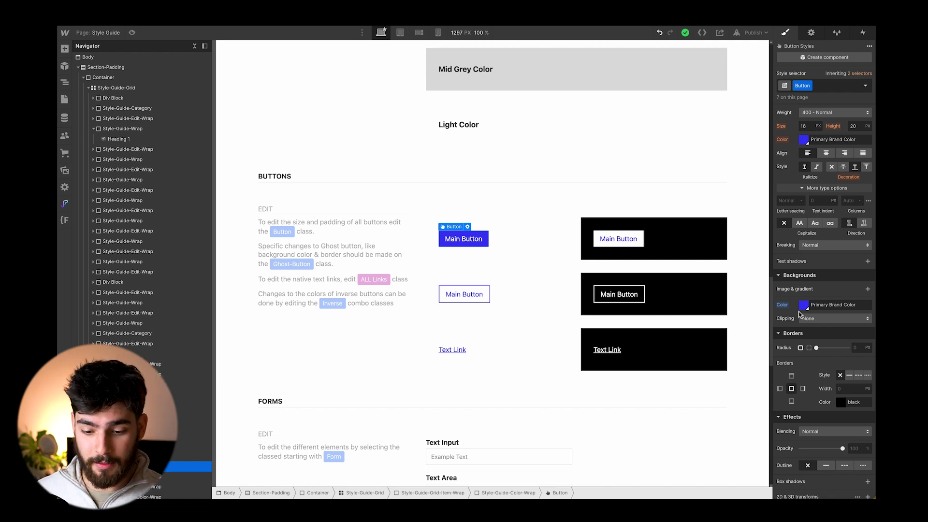
- Set the font of the Body (All Pages) tag to Exo
{"action": "scroll", "coordinate": [812, 290], "scroll_direction": "up", "scroll_amount": 4}
{"action": "scroll", "coordinate": [555, 193], "scroll_direction": "up", "scroll_amount": 8}
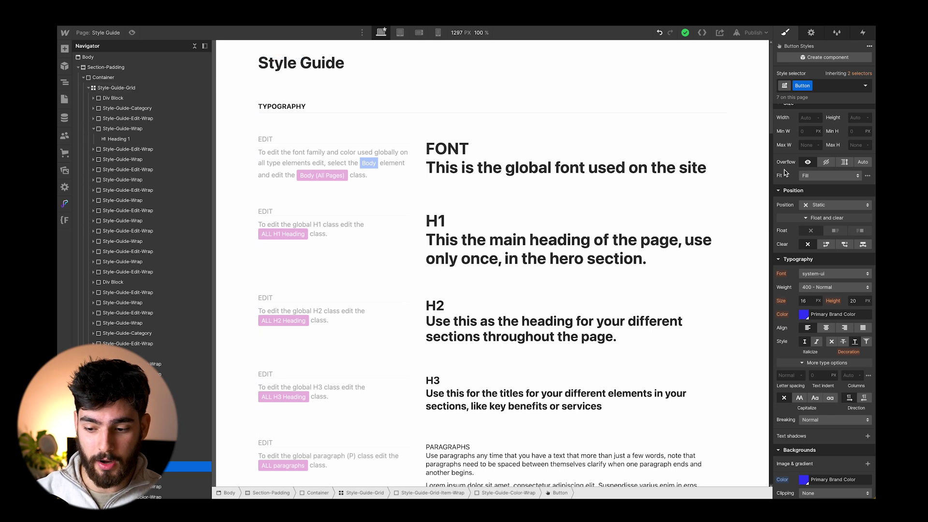
{"action": "left_click", "coordinate": [746, 160]}
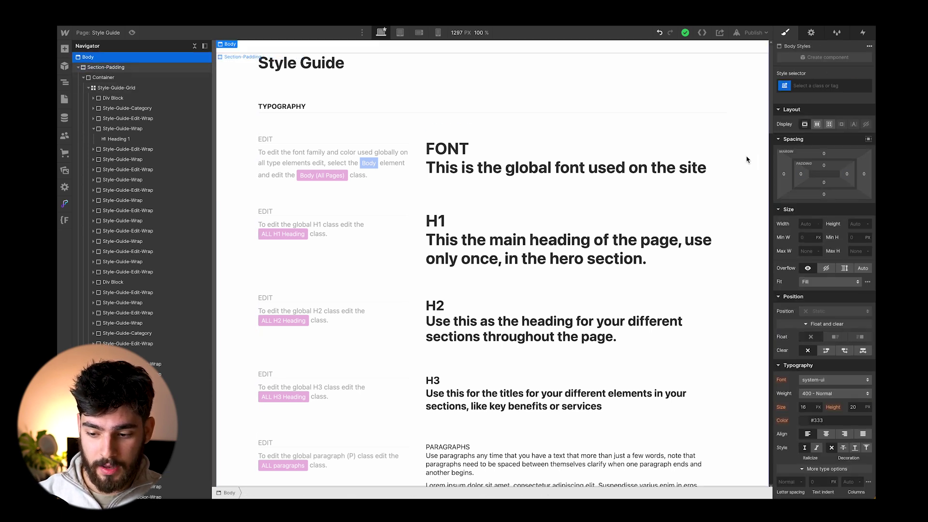
{"action": "left_click", "coordinate": [830, 86]}
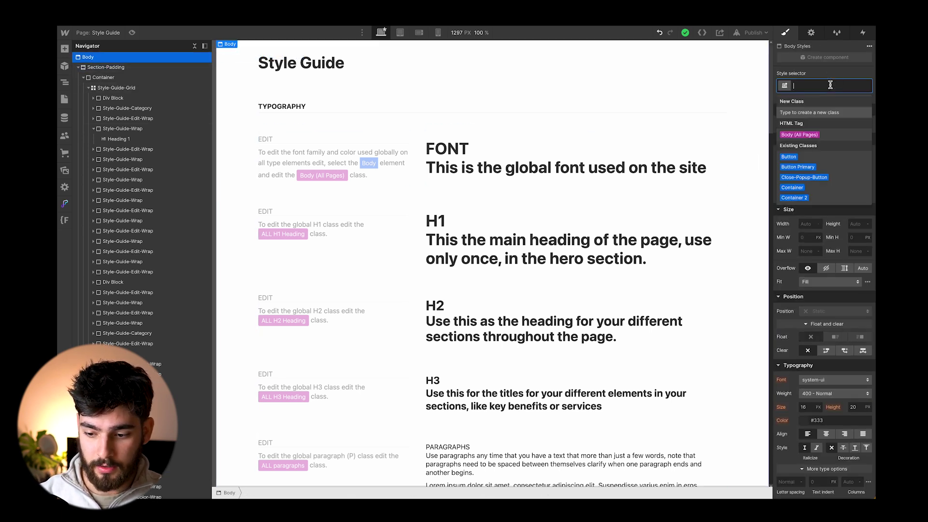
{"action": "left_click", "coordinate": [810, 138]}
{"action": "scroll", "coordinate": [813, 267], "scroll_direction": "down", "scroll_amount": 5}
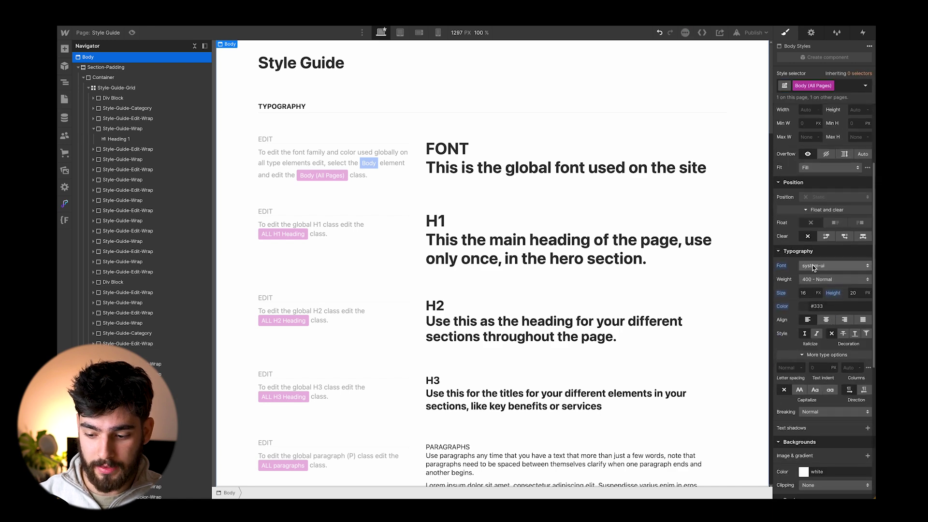
{"action": "left_click", "coordinate": [814, 267]}
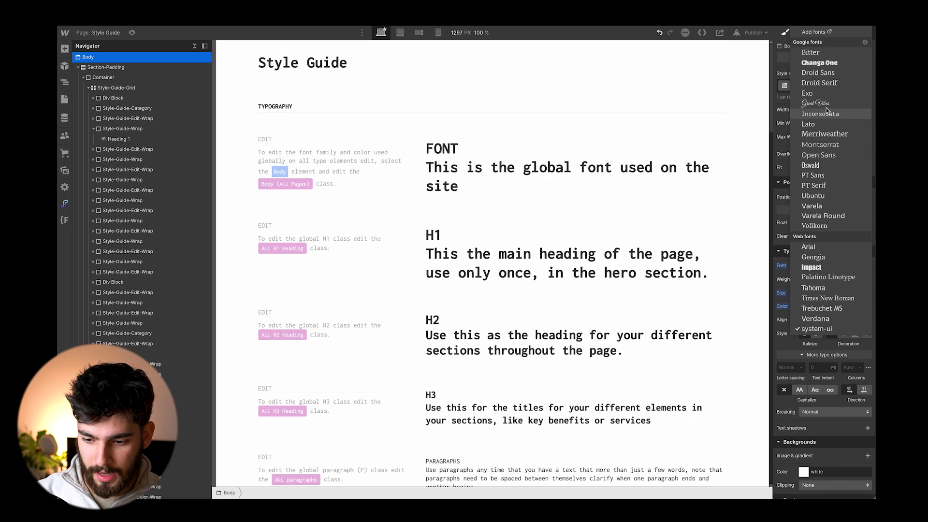
{"action": "left_click", "coordinate": [806, 93]}
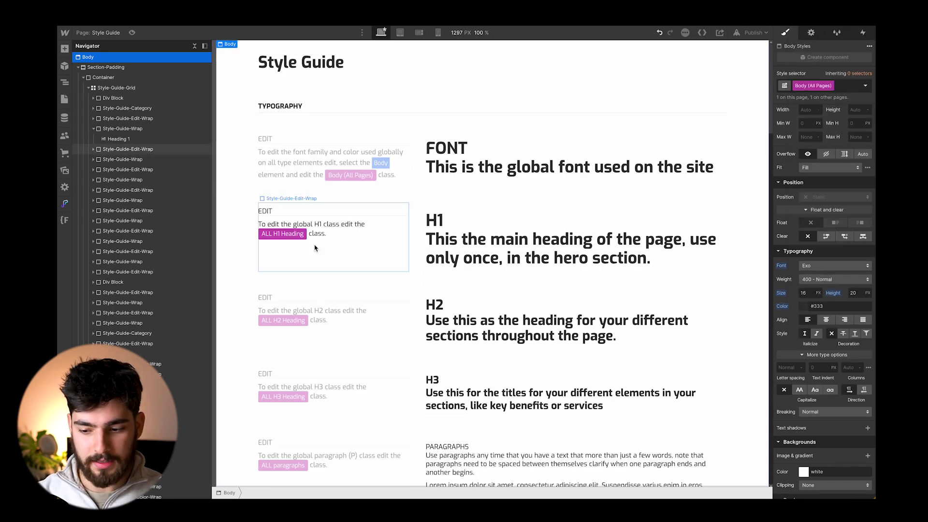
{"action": "key", "text": "Escape"}
- Open the Home page and target the All H1 Headings tag on the hero title
{"action": "left_click", "coordinate": [103, 33]}
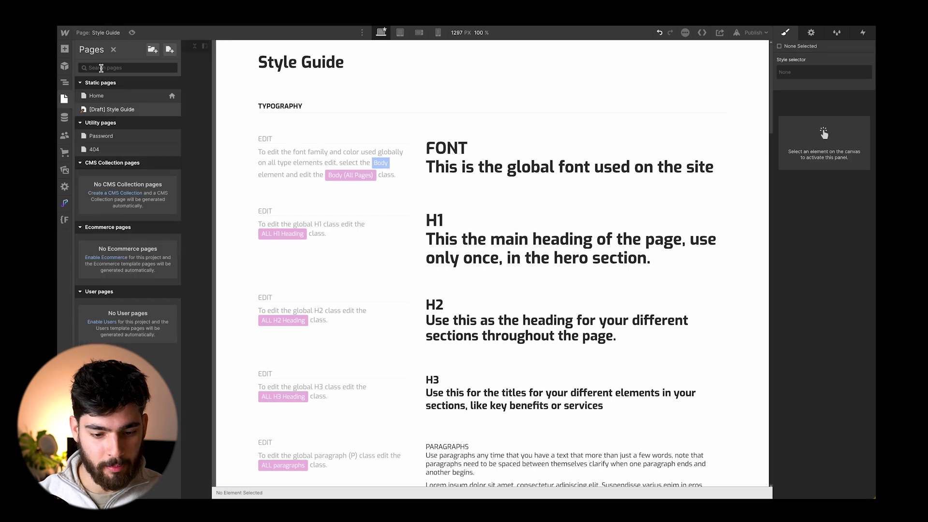
{"action": "left_click", "coordinate": [101, 96]}
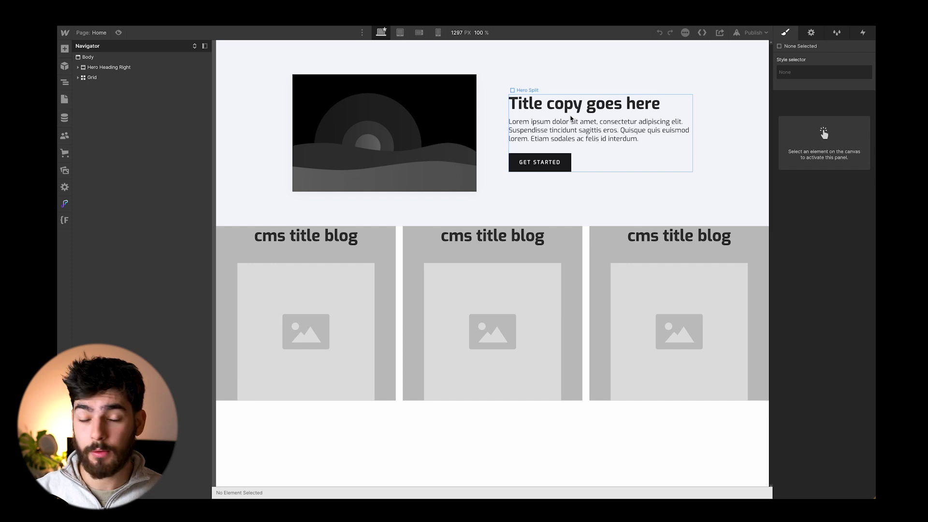
{"action": "left_click", "coordinate": [571, 111]}
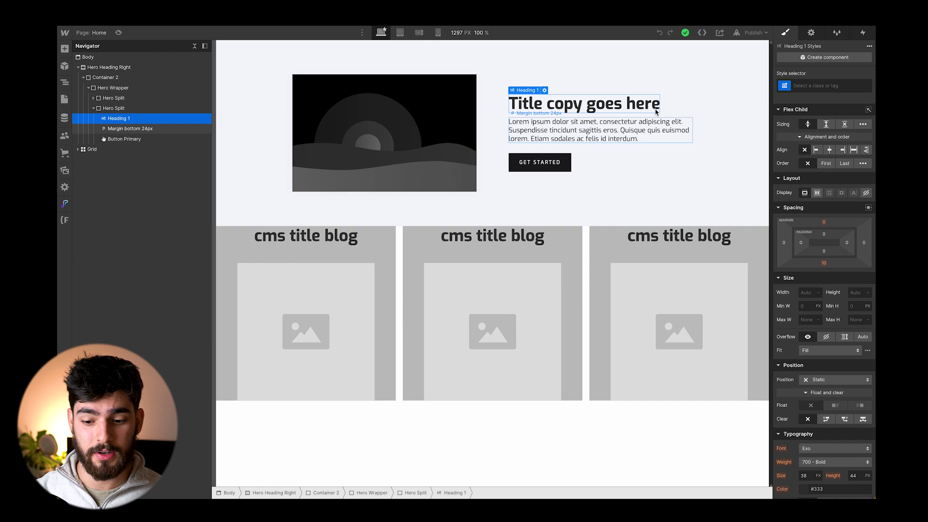
{"action": "left_click", "coordinate": [818, 85]}
{"action": "left_click", "coordinate": [805, 135]}
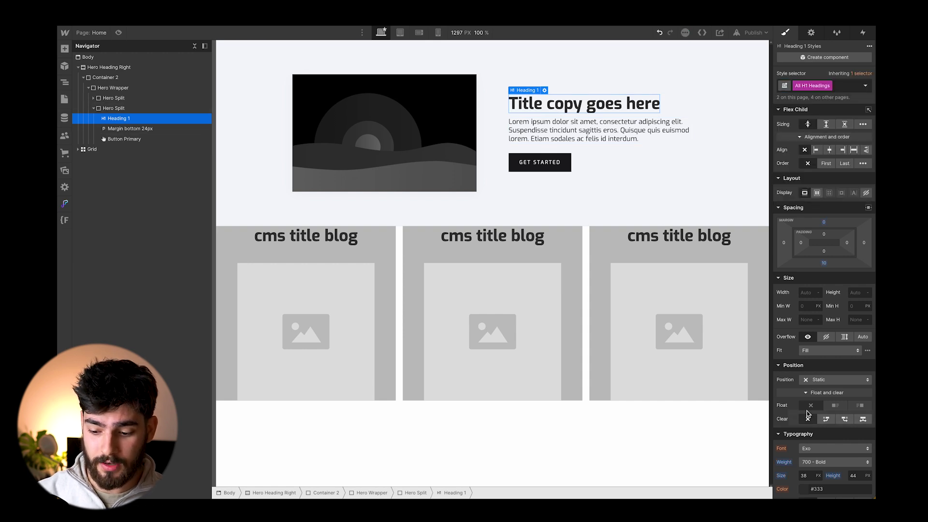
- Browse the font weights available for All H1 Headings and keep 700 - Bold
{"action": "scroll", "coordinate": [808, 415], "scroll_direction": "down", "scroll_amount": 5}
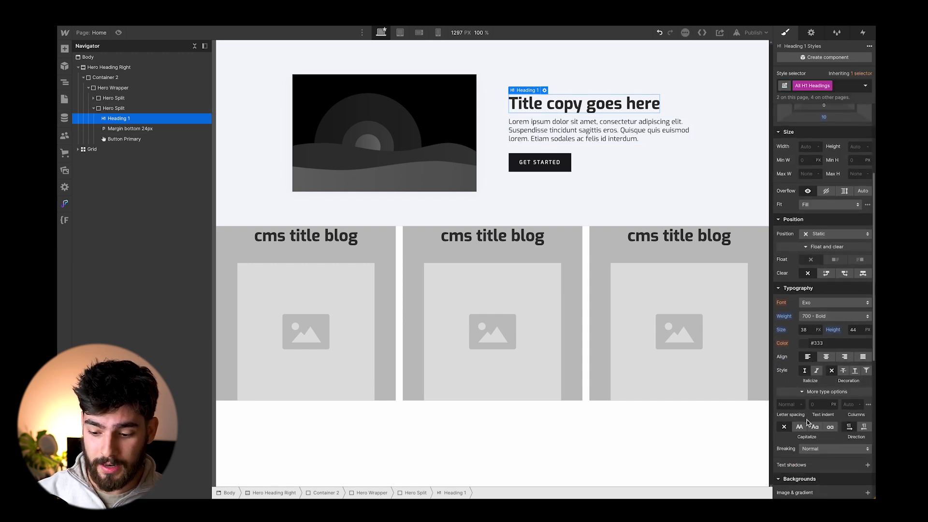
{"action": "left_click", "coordinate": [807, 317]}
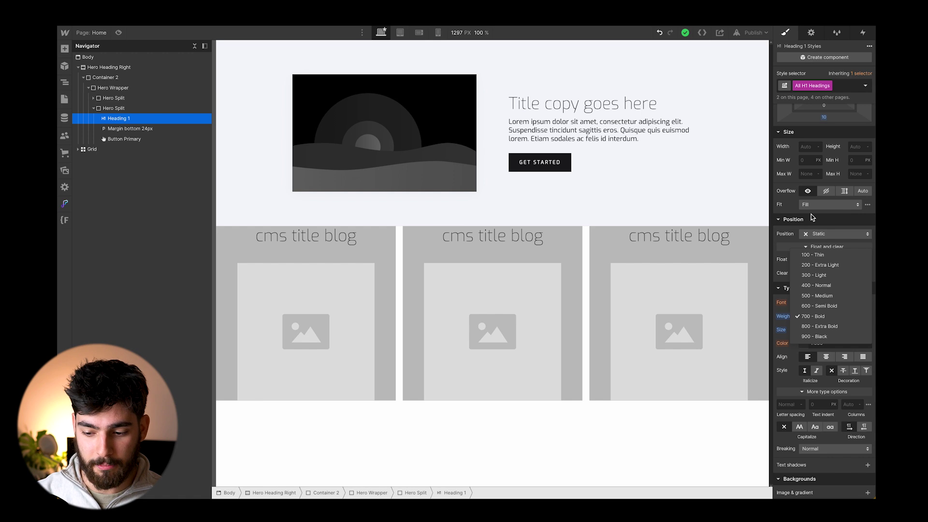
{"action": "left_click", "coordinate": [812, 317]}
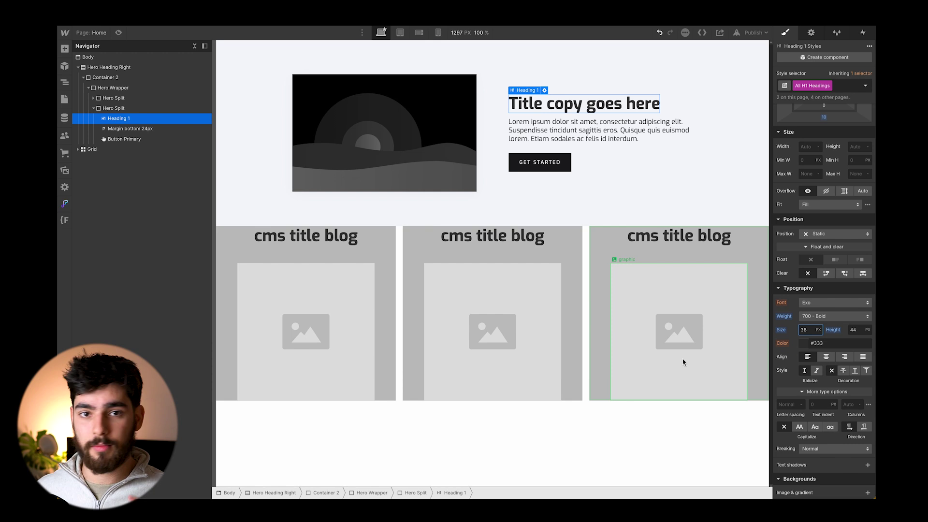
{"action": "key", "text": "Escape"}
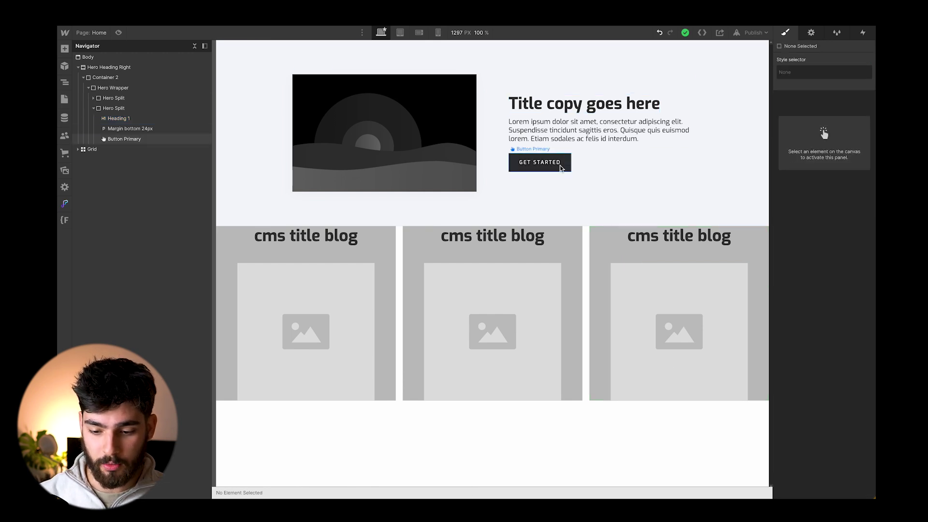
- Remove the Button Primary class from the hero's Get Started button and restyle the button in the primary brand blue
{"action": "left_click", "coordinate": [561, 168]}
{"action": "left_click", "coordinate": [835, 82]}
{"action": "key", "text": "BackSpace"}
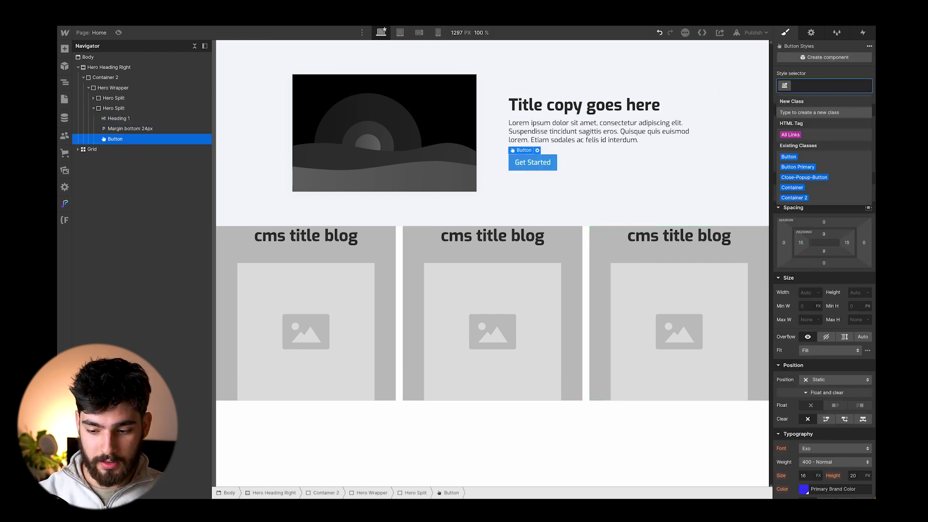
{"action": "key", "text": "ctrl+z"}
{"action": "key", "text": "Escape"}
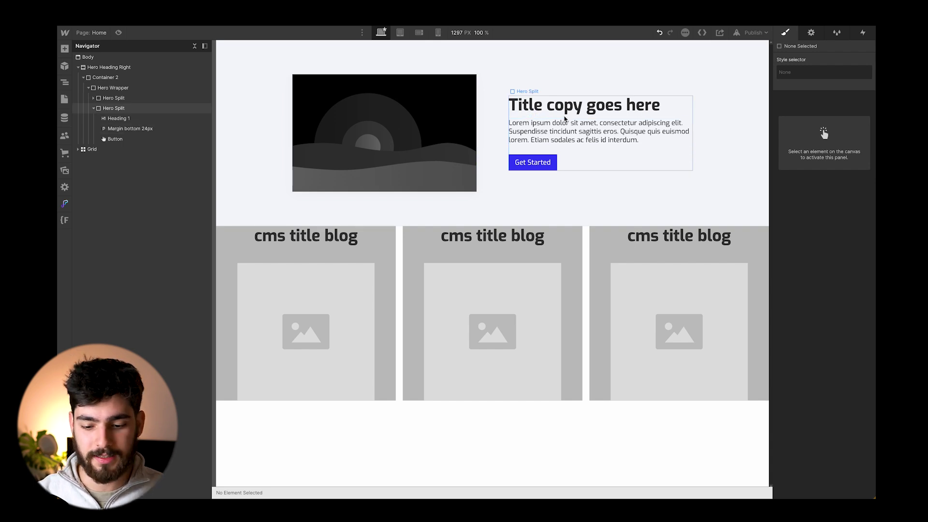
- Edit the cms card component and set its hero section's background color to the light purple swatch
{"action": "left_click", "coordinate": [582, 271]}
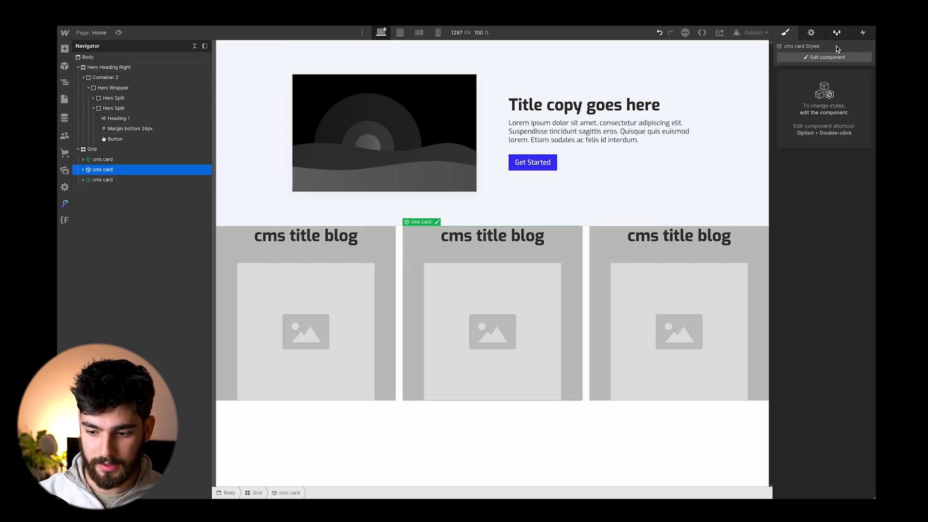
{"action": "left_click", "coordinate": [827, 58]}
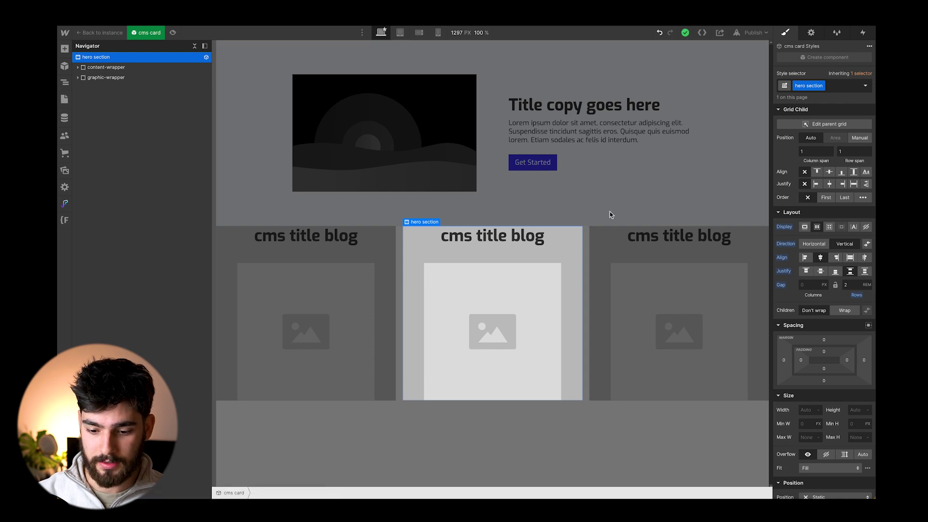
{"action": "scroll", "coordinate": [817, 351], "scroll_direction": "down", "scroll_amount": 10}
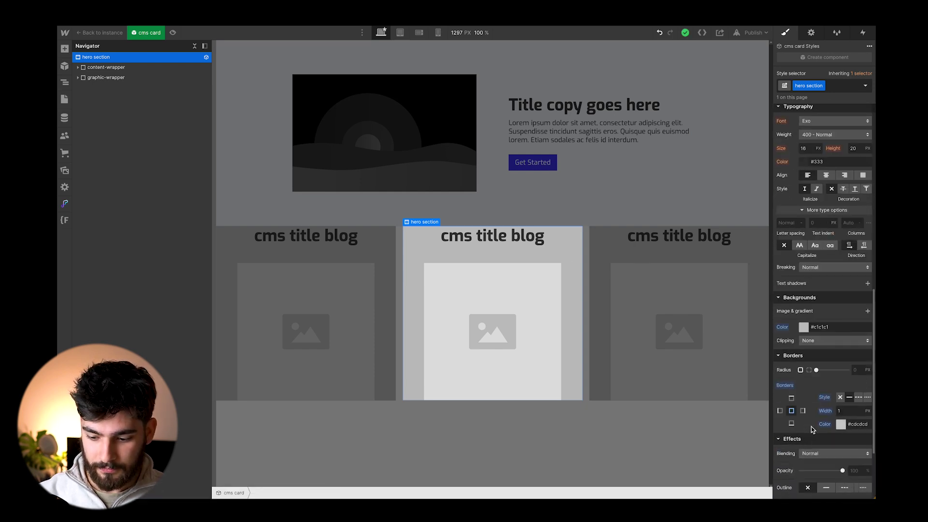
{"action": "scroll", "coordinate": [812, 429], "scroll_direction": "down", "scroll_amount": 1}
{"action": "left_click", "coordinate": [804, 276]}
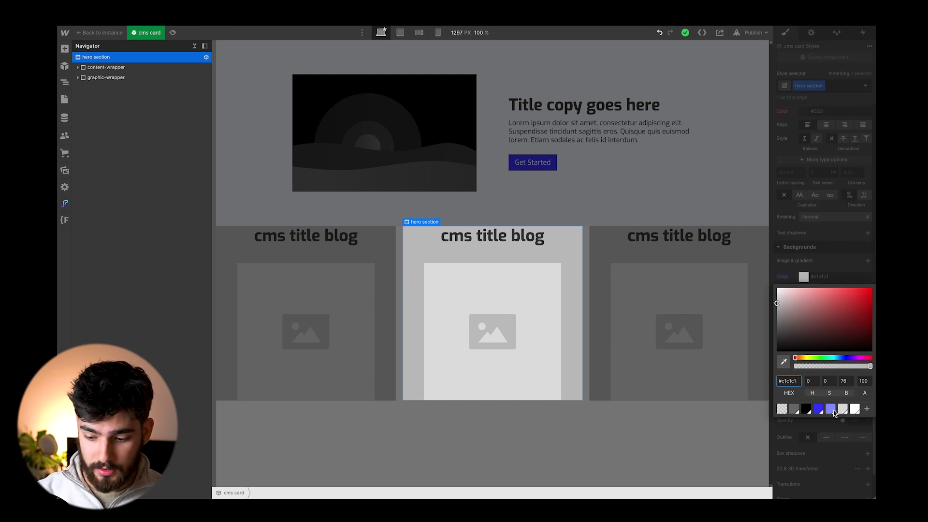
{"action": "left_click", "coordinate": [832, 410]}
{"action": "left_click", "coordinate": [810, 204]}
{"action": "left_click", "coordinate": [727, 207]}
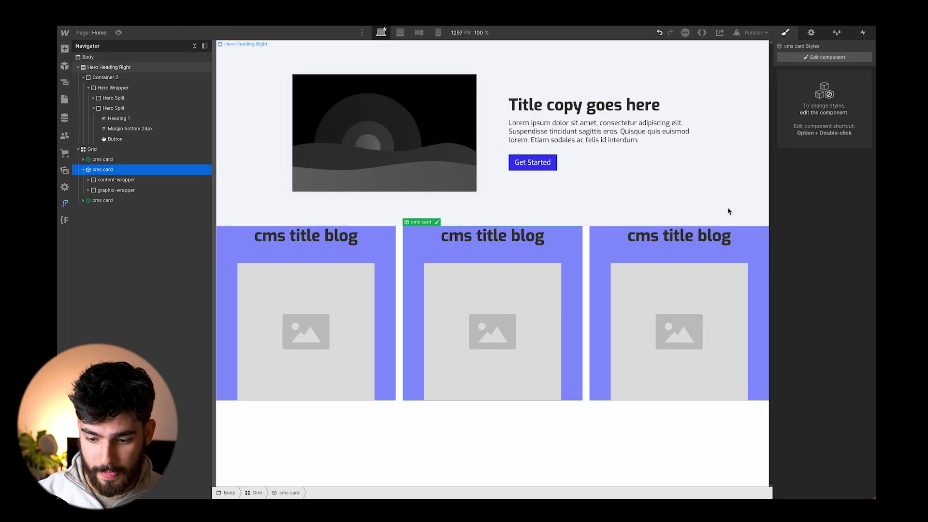